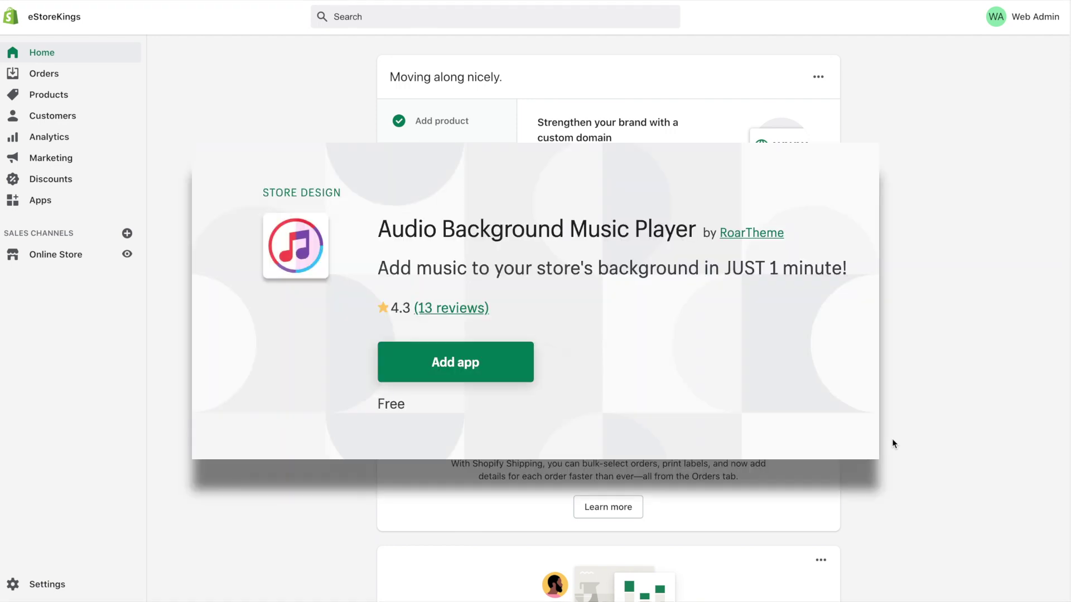
Step: Search the Shopify App Store for 'Audio Background Music Player' and open its RoarTheme listing
click(918, 424)
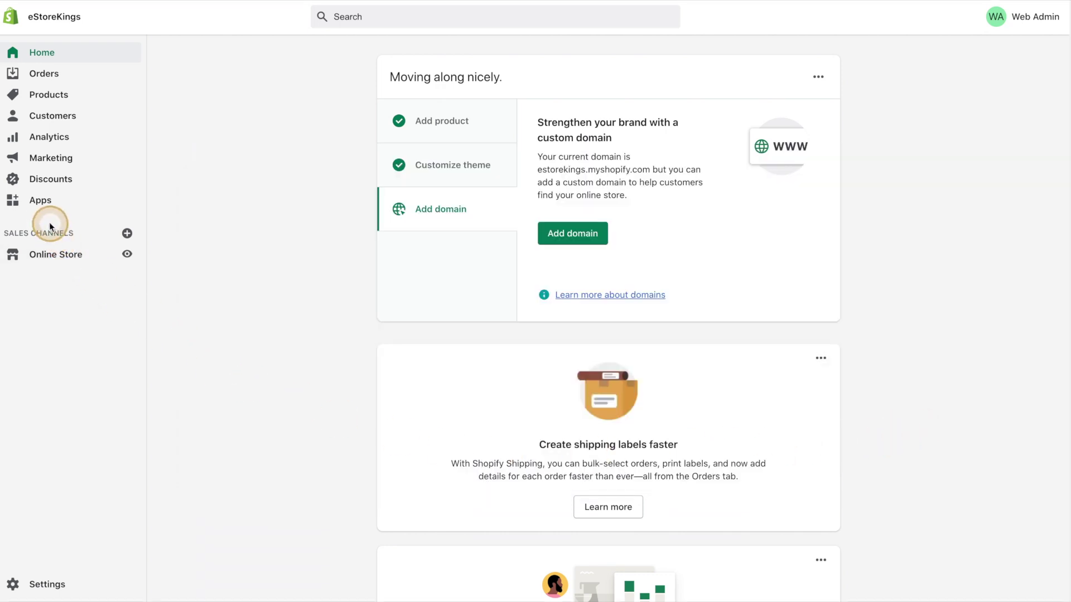
click(63, 207)
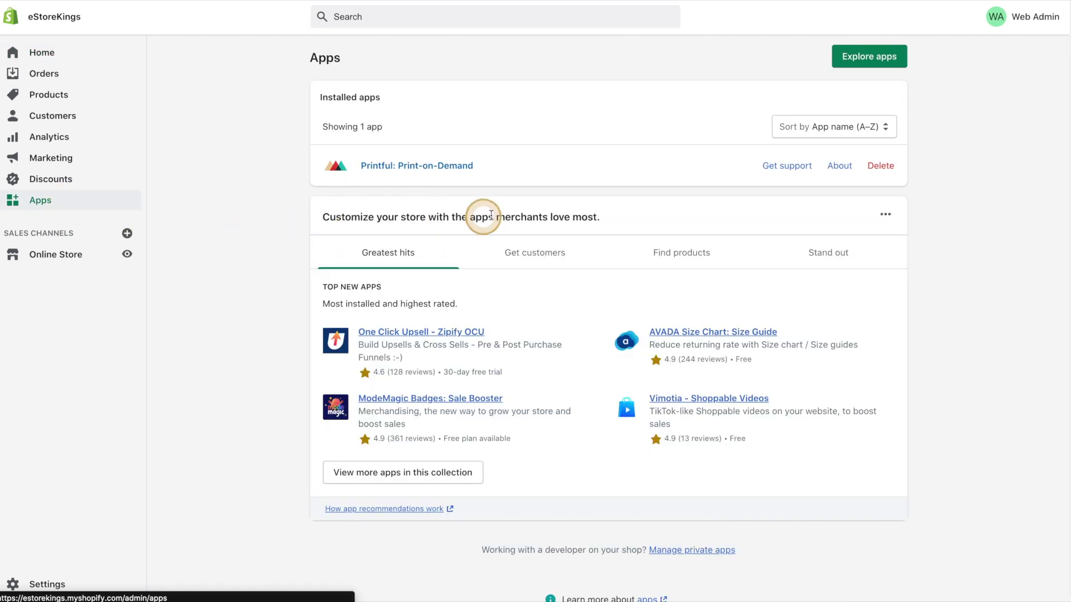
click(860, 59)
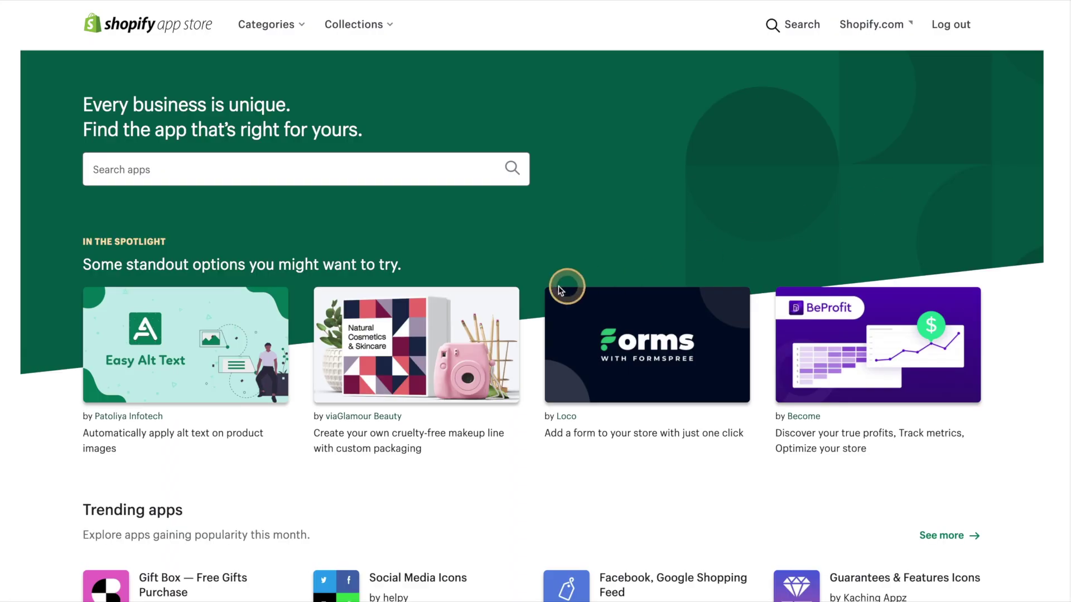
click(335, 172)
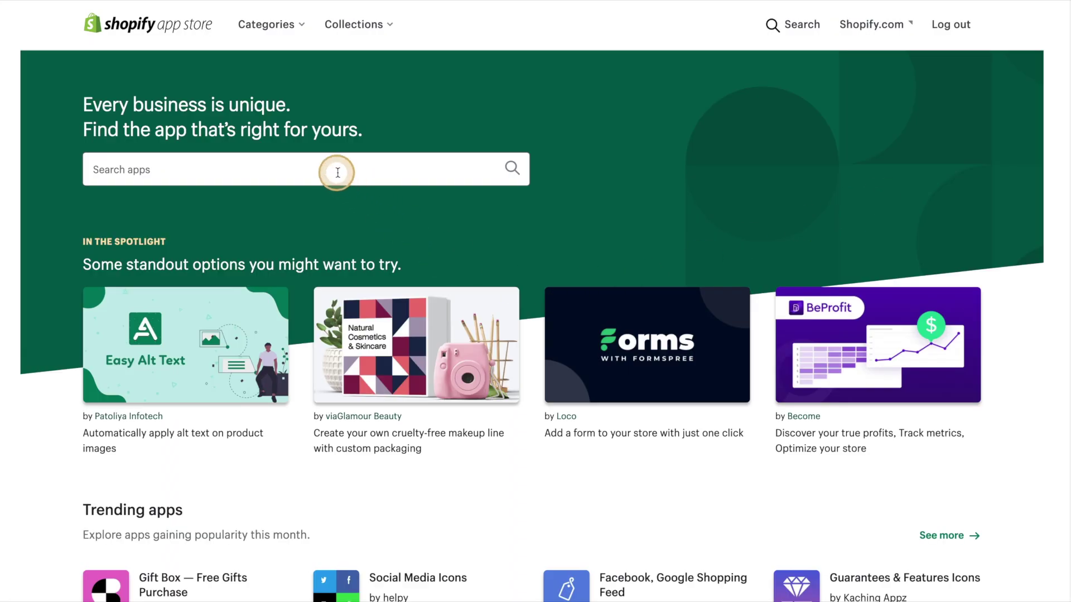
text(Audio Background Music Pl)
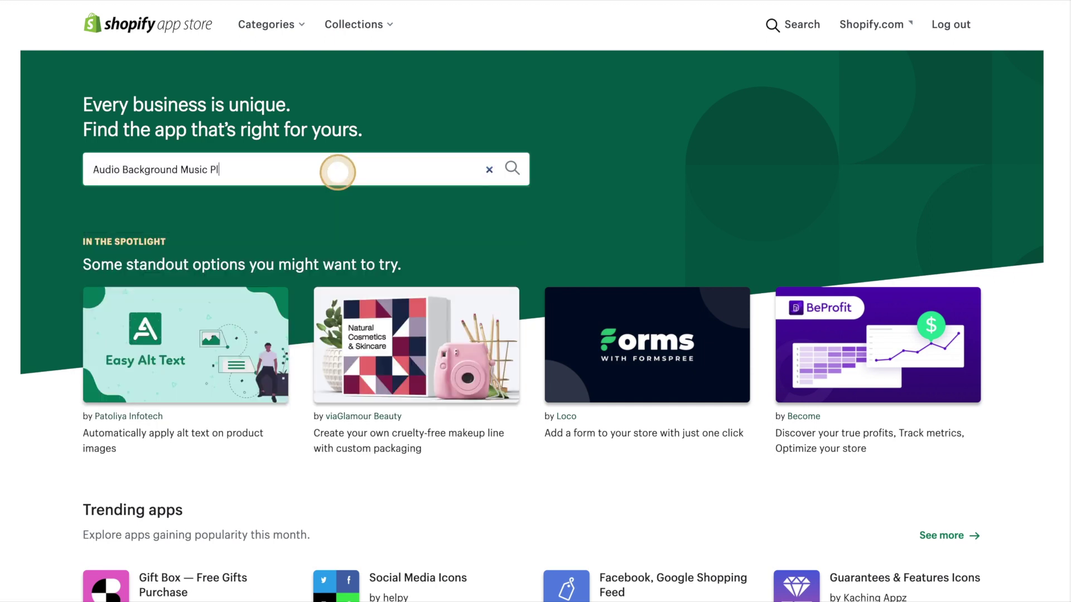
text(ayer)
key(Return)
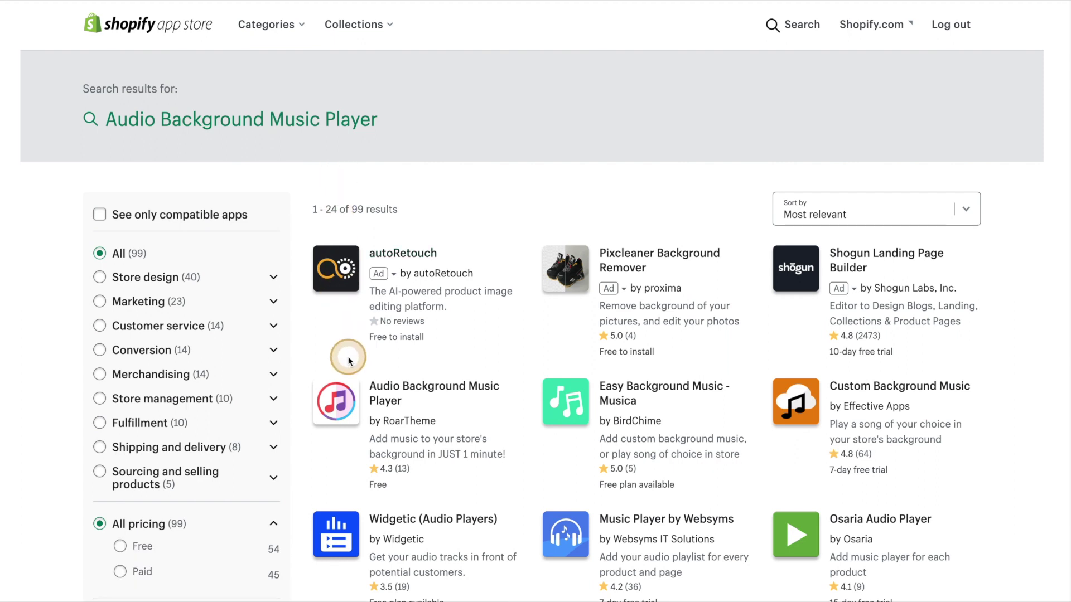
click(438, 391)
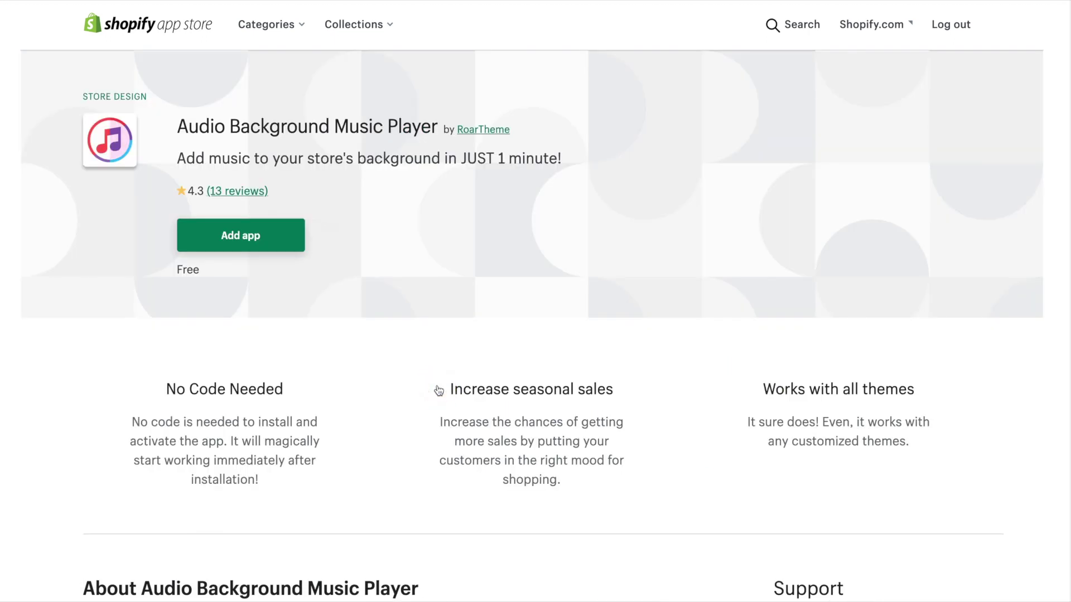
Step: Add and install Background Music Player on eStoreKings, then open its customization editor
click(278, 240)
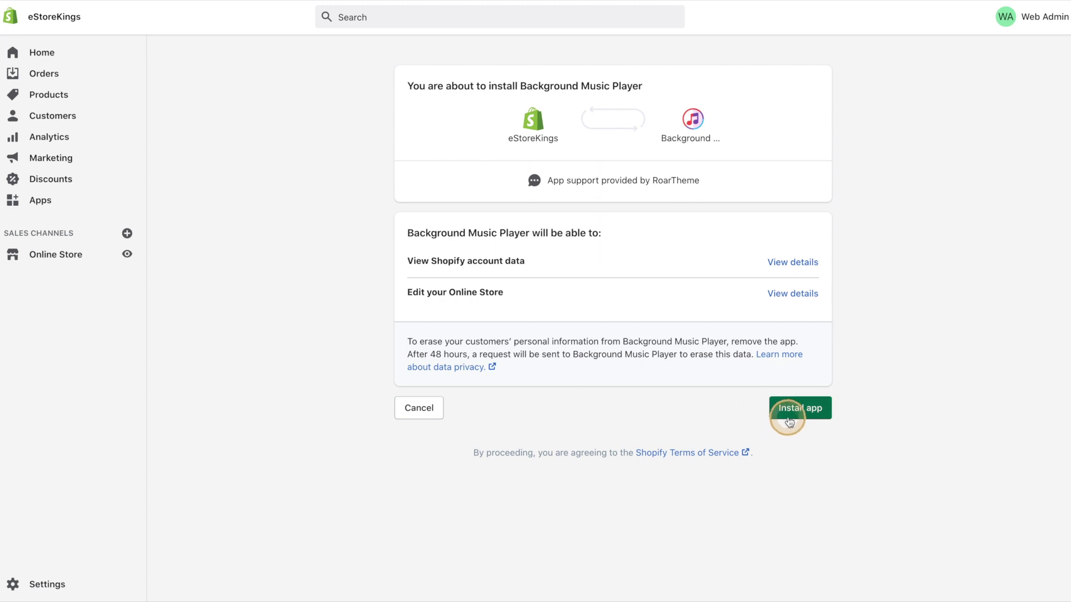
click(792, 420)
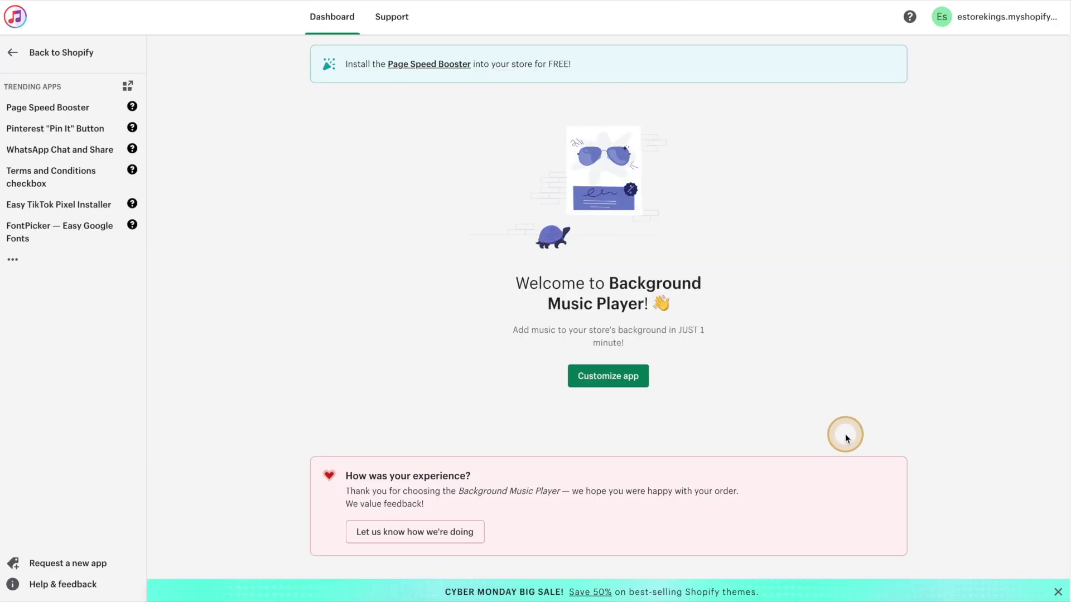
click(617, 381)
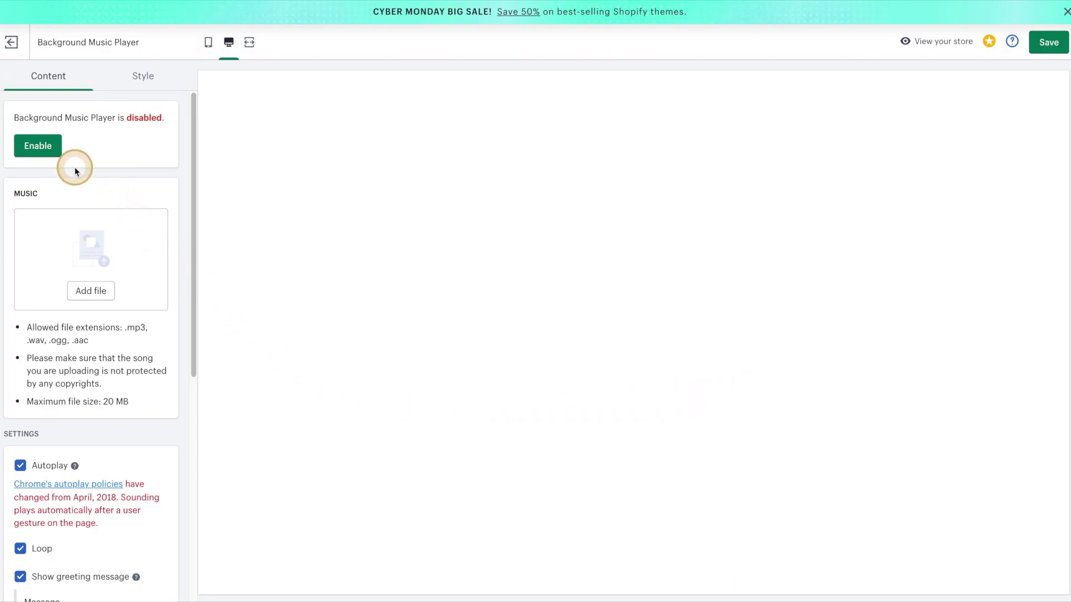
Step: Enable the player, dismiss the Changes Saved notice, and upload a 5:07 audio track
click(49, 150)
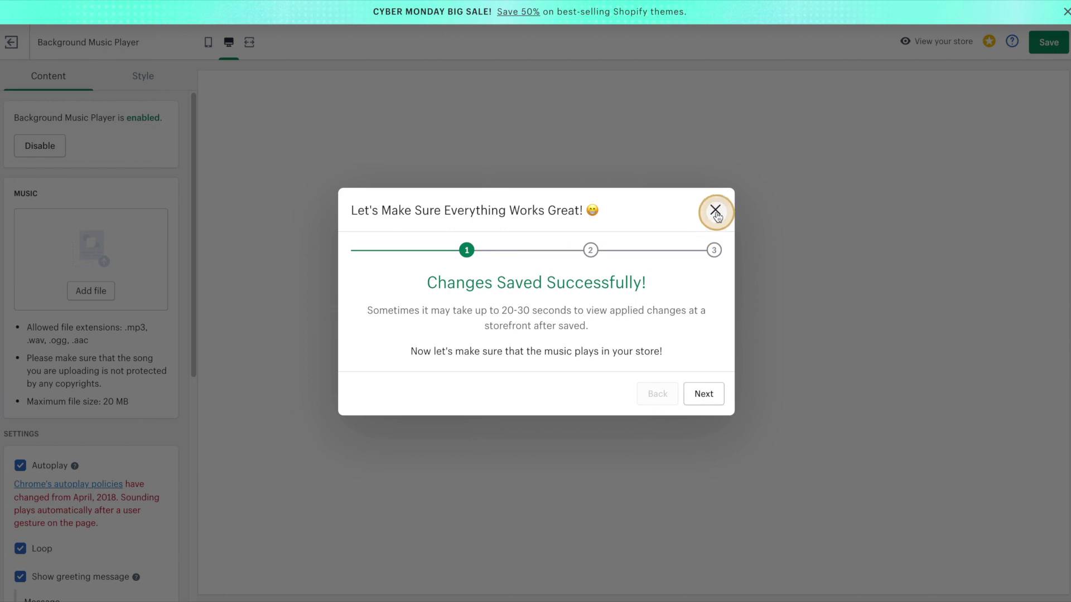
click(715, 211)
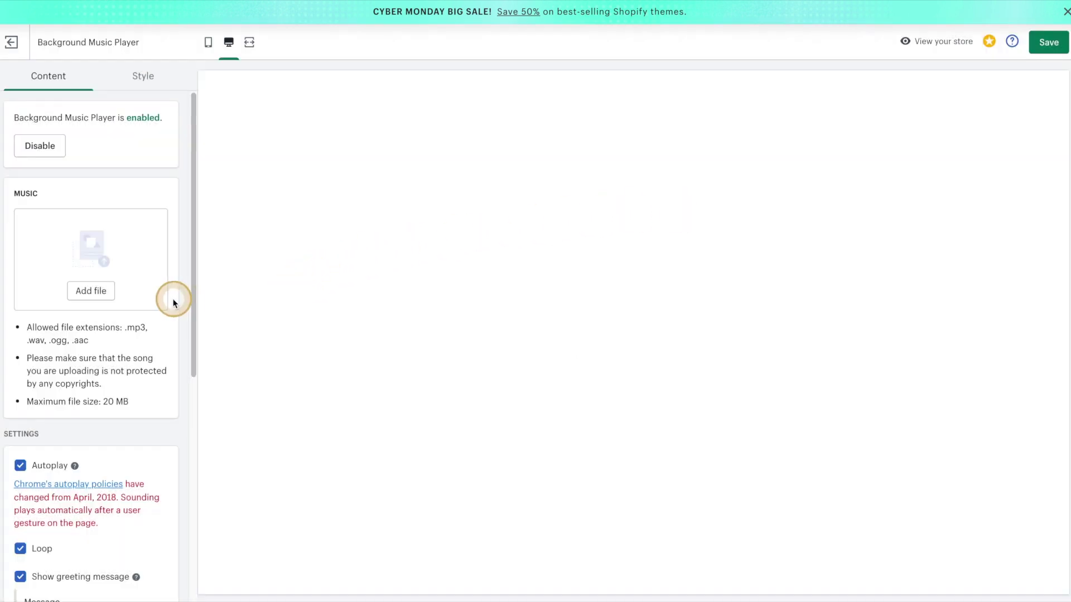
click(91, 292)
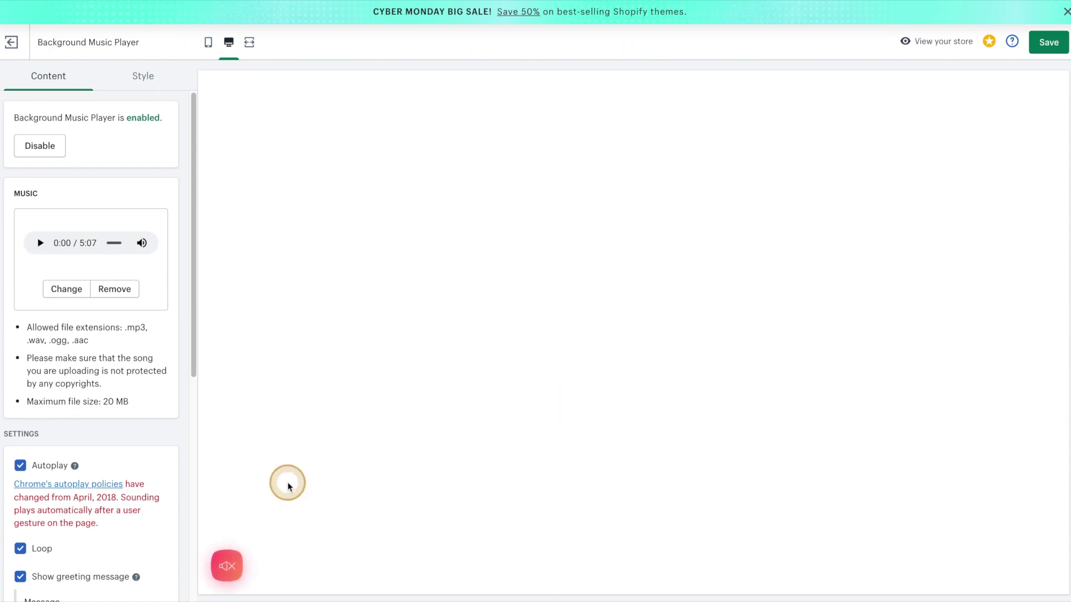
drag(193, 356, 193, 530)
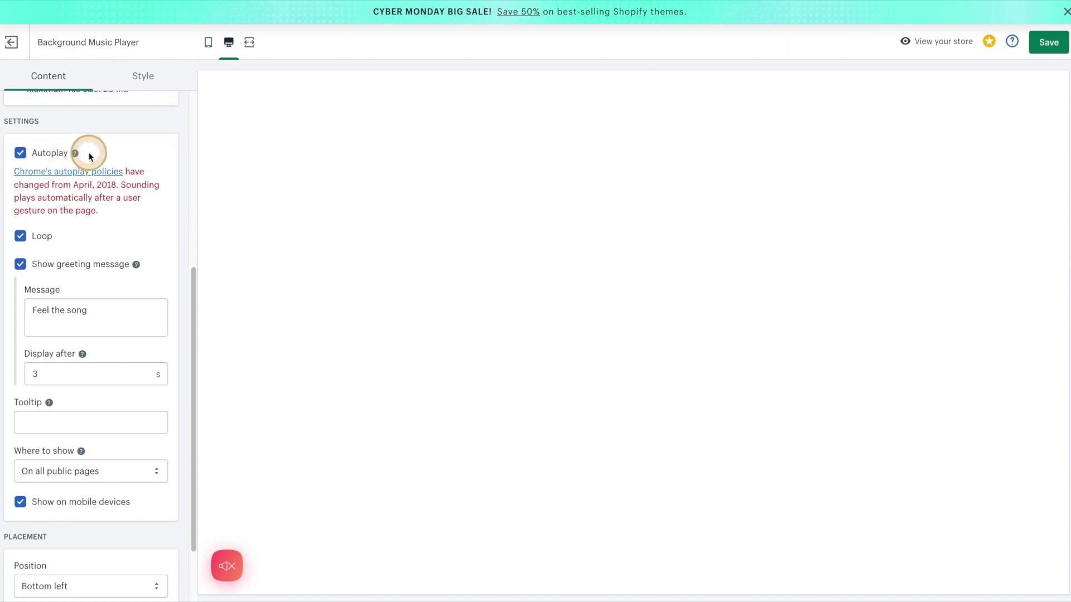
Step: Turn off Loop and change the greeting message to 'A special song for you!'
click(19, 237)
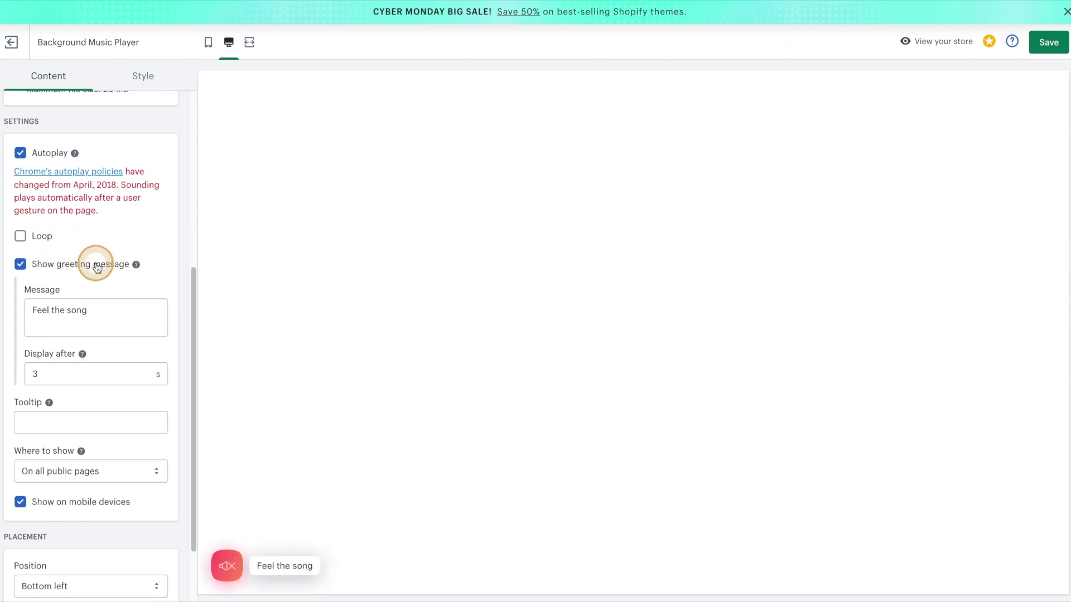
click(103, 313)
key(ctrl+shift+Left)
key(ctrl+shift+Left)
key(ctrl+shift+Left)
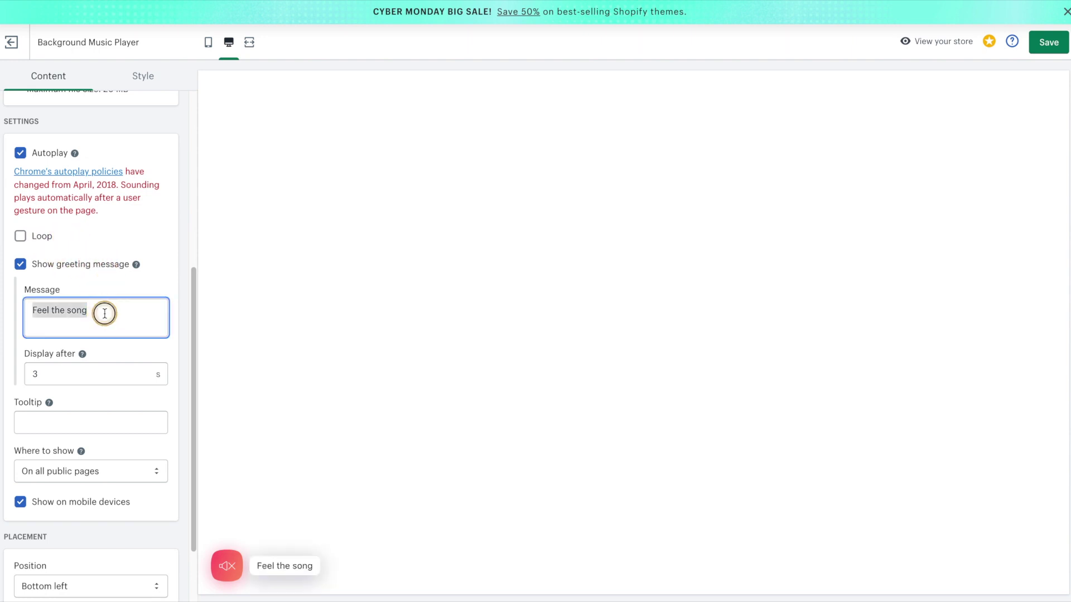
text(A specia)
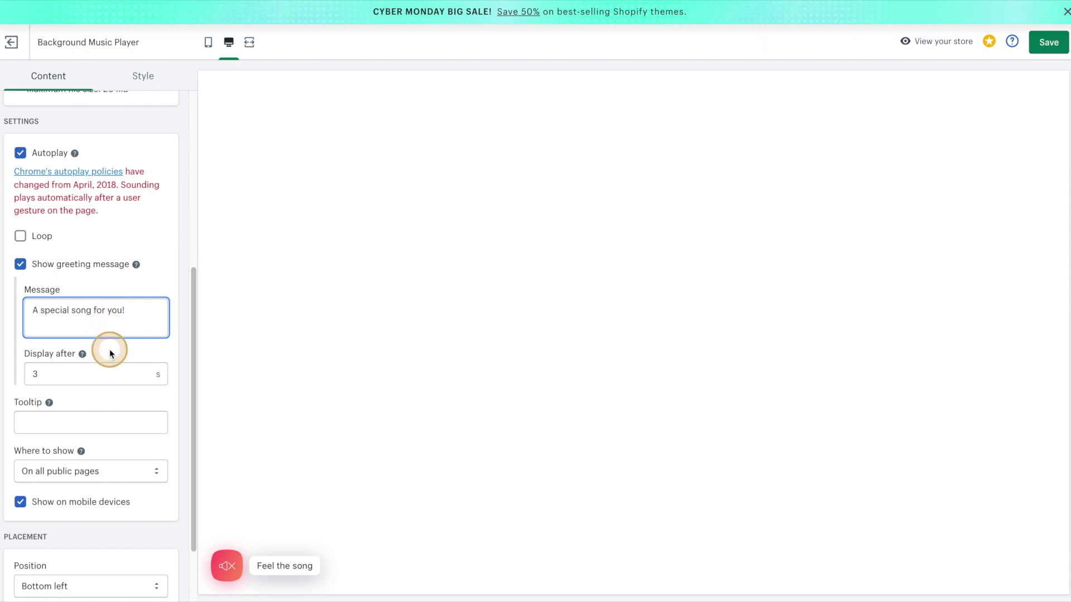
click(54, 375)
double_click(32, 374)
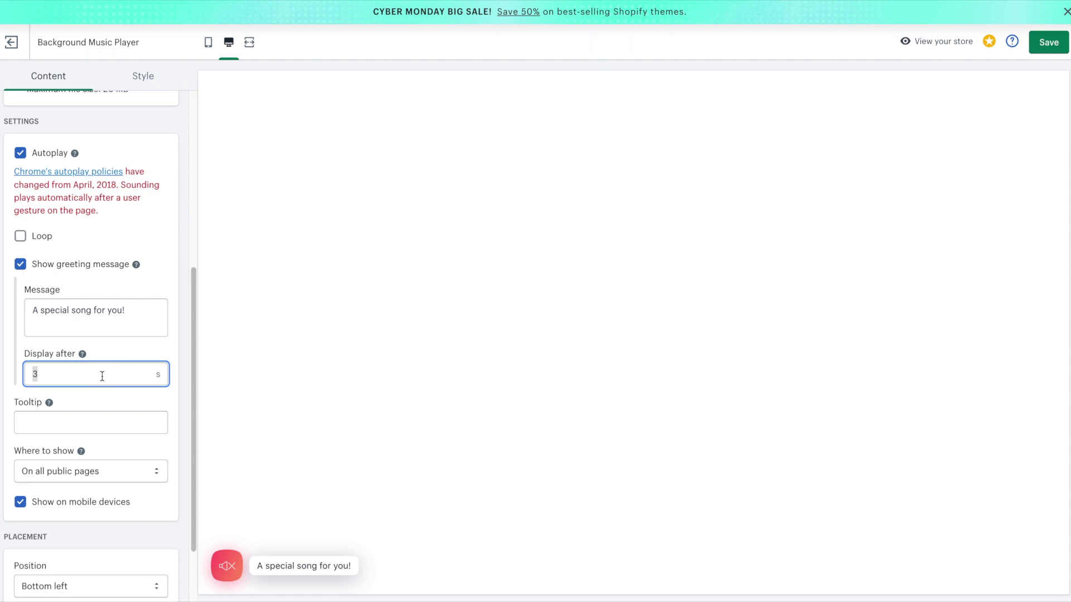
Step: Add the tooltip 'Click here to play or pause.', keep all public pages, and hide on mobile
click(83, 417)
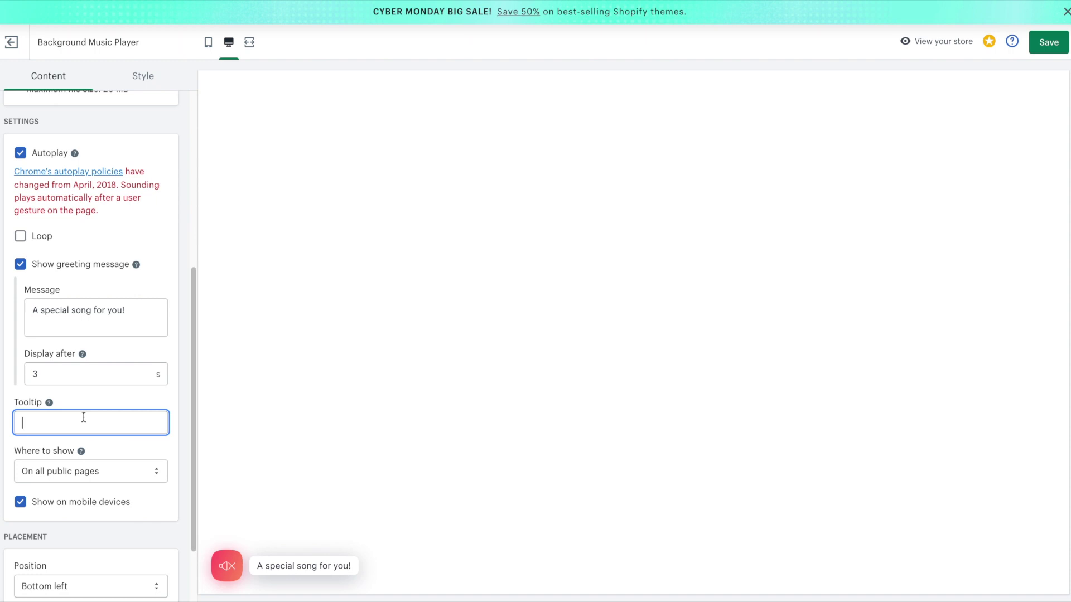
click(84, 418)
text(Click here to play or pause.)
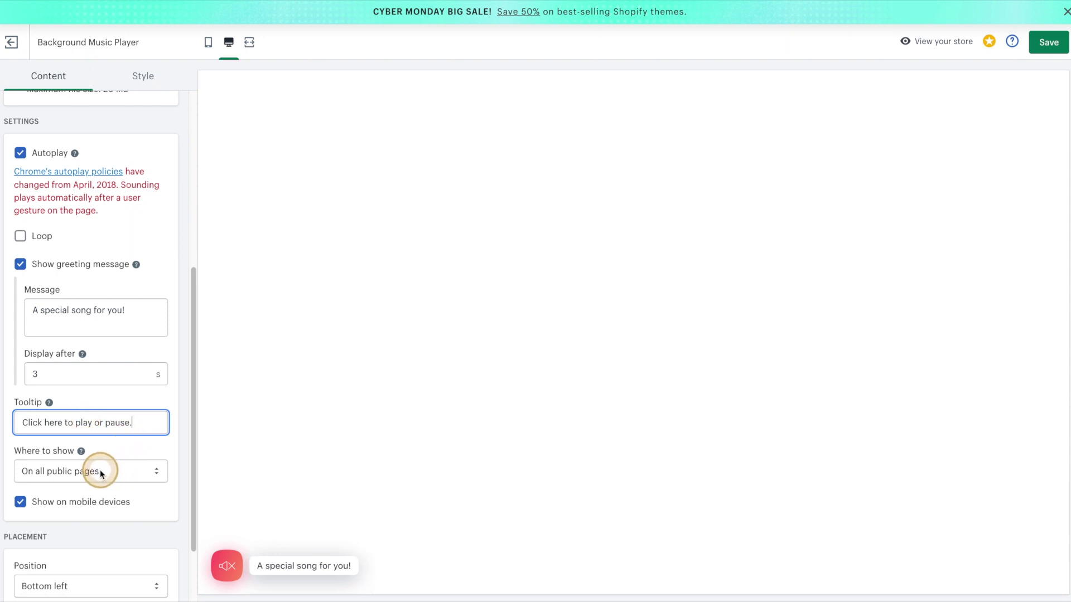
click(114, 470)
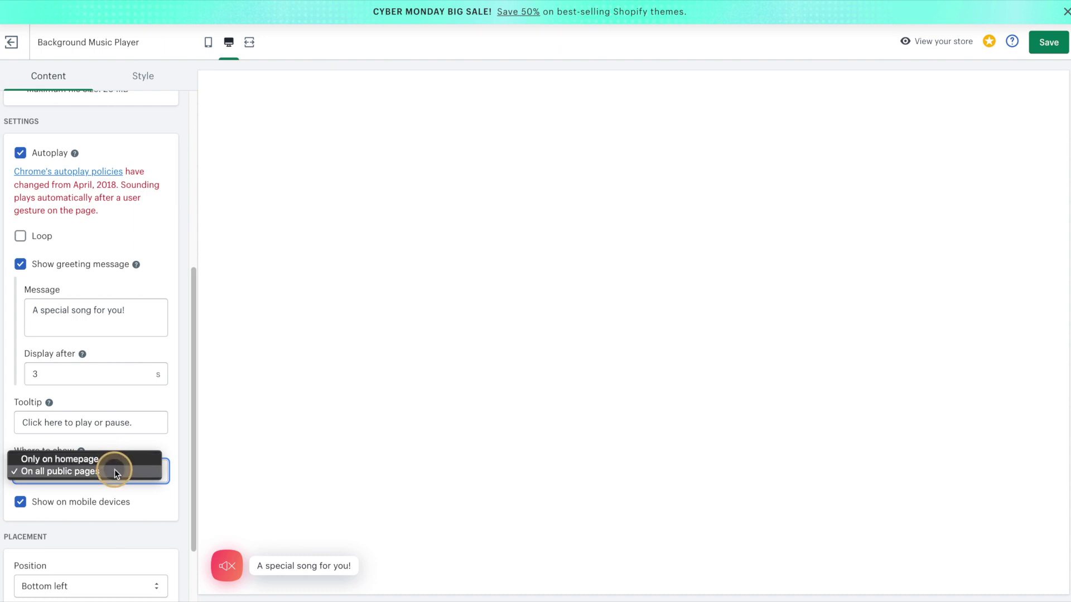
click(114, 471)
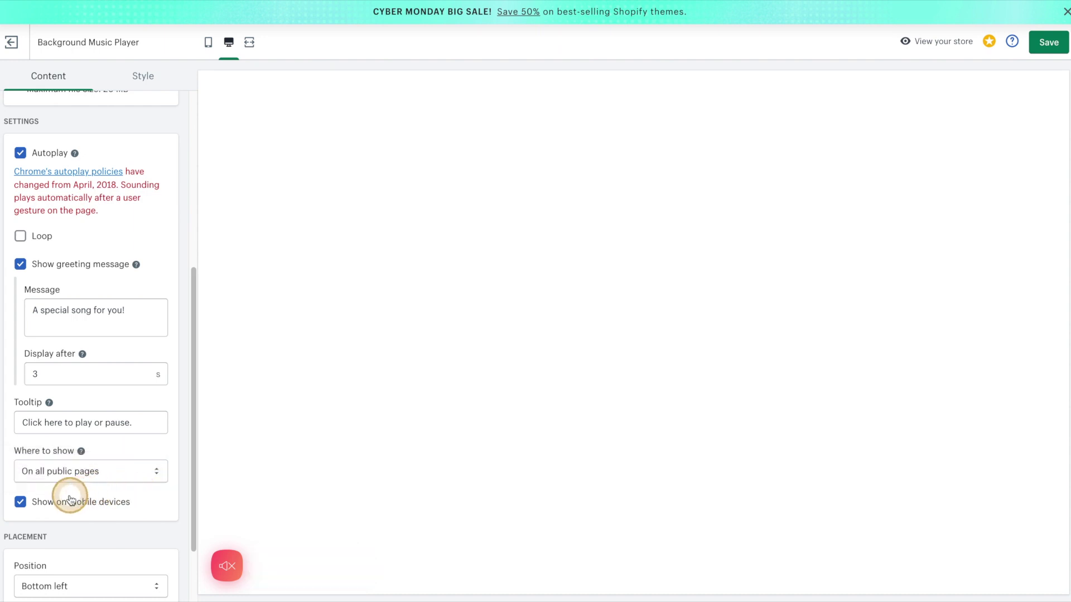
click(20, 504)
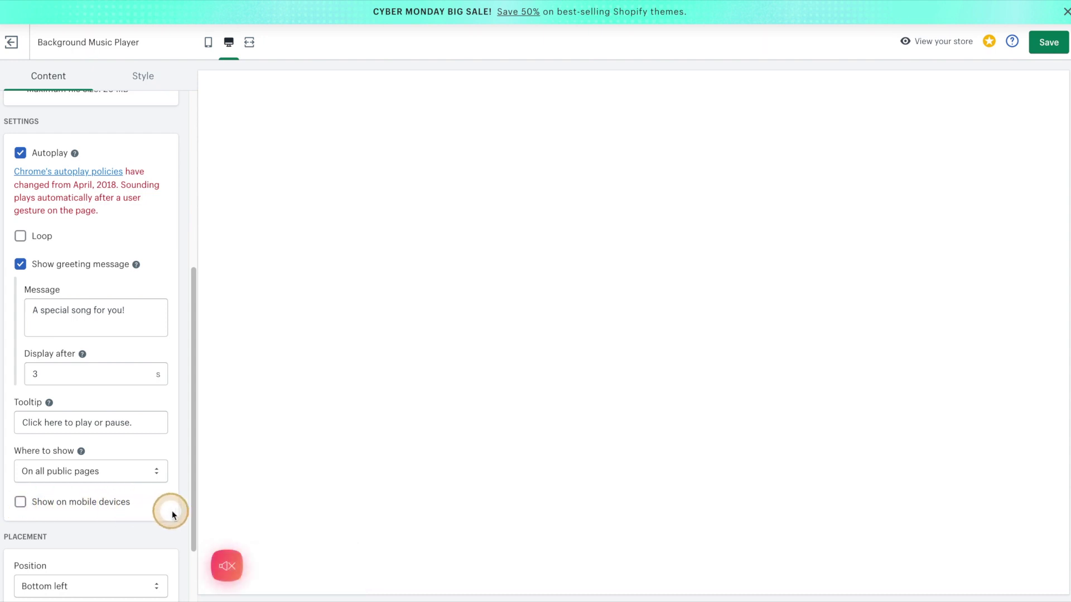
scroll(190, 513, down, 2)
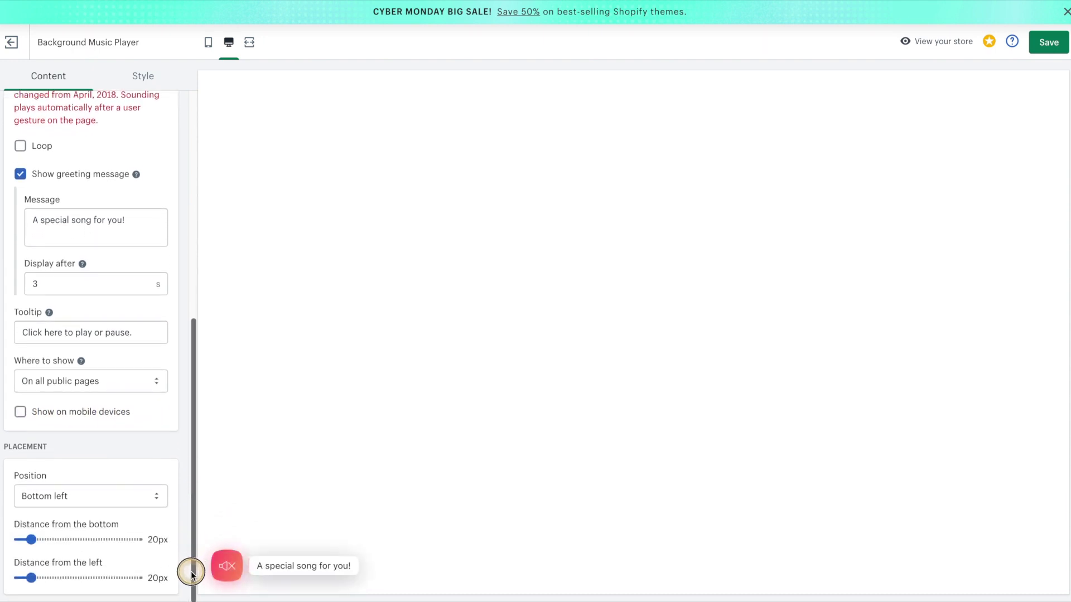
Step: After trying each corner, position the player bottom right, 28px from the bottom
click(158, 496)
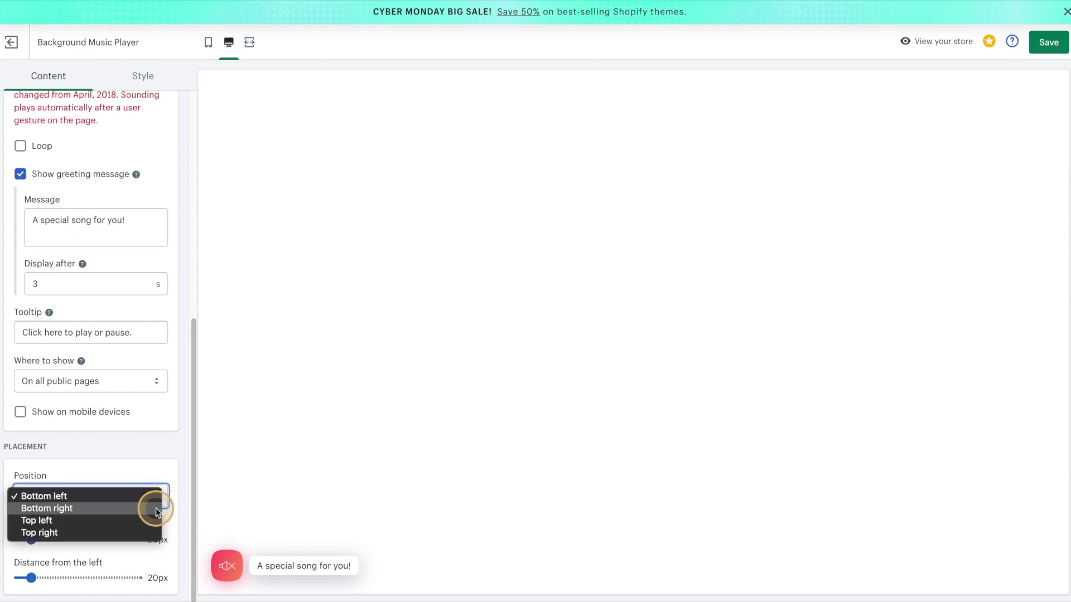
click(156, 508)
click(154, 498)
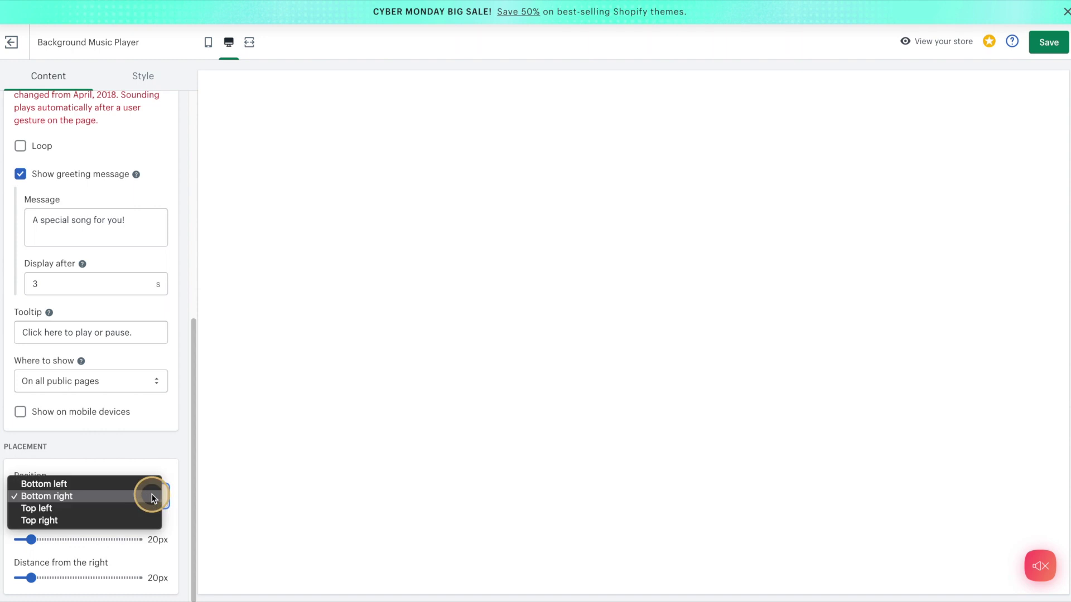
click(155, 507)
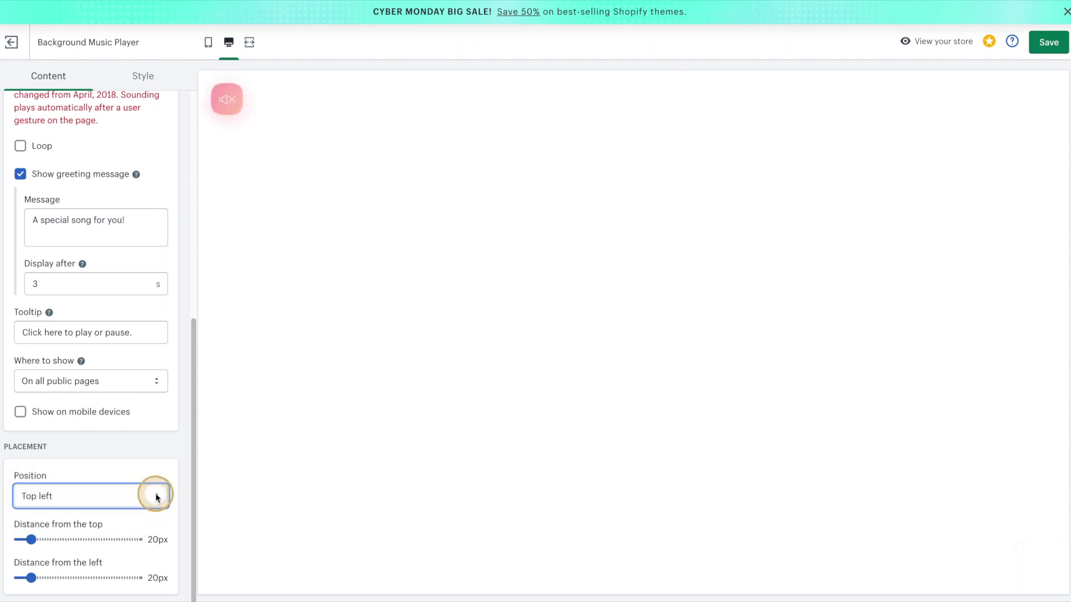
click(155, 497)
click(152, 507)
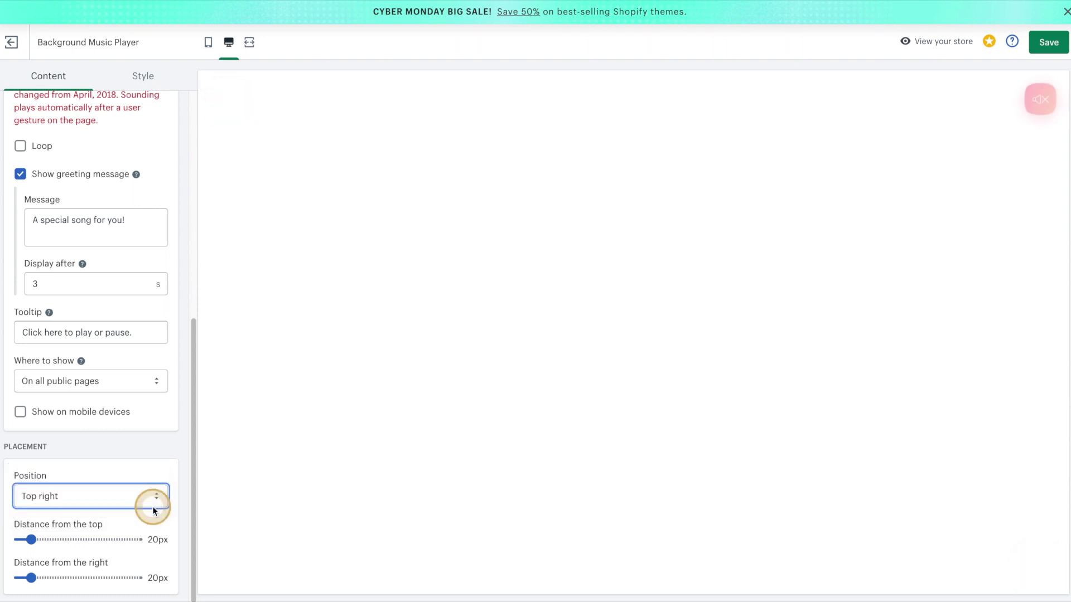
click(152, 501)
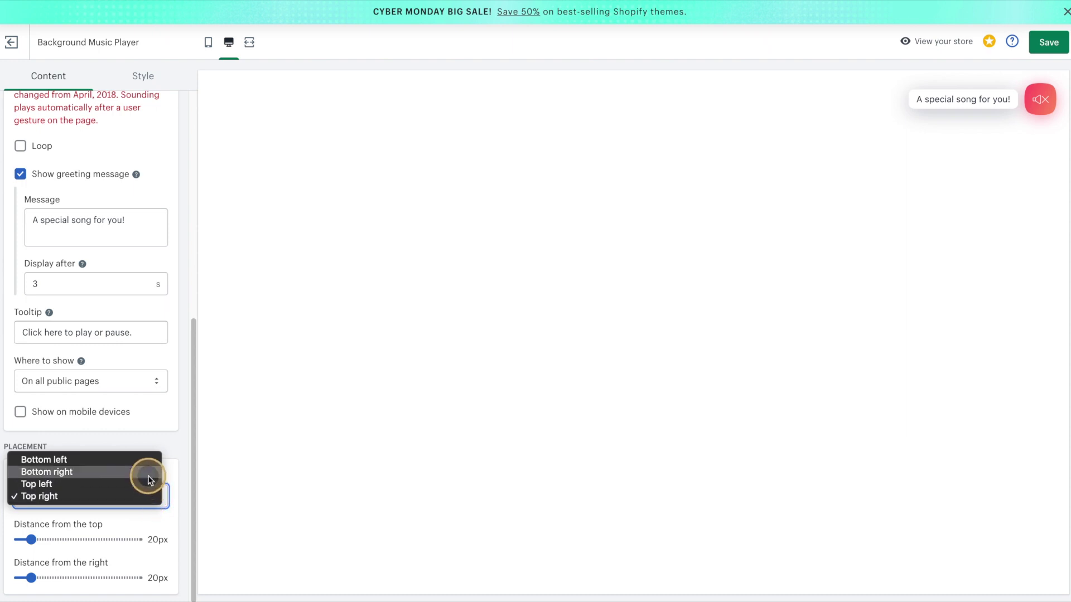
click(148, 475)
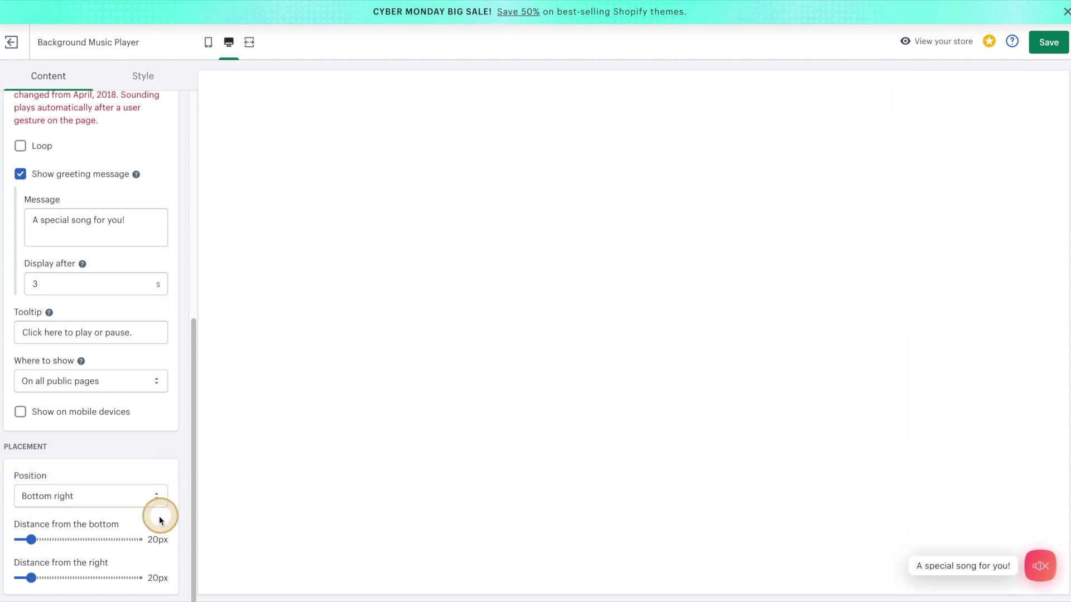
drag(31, 540, 35, 539)
drag(31, 578, 34, 578)
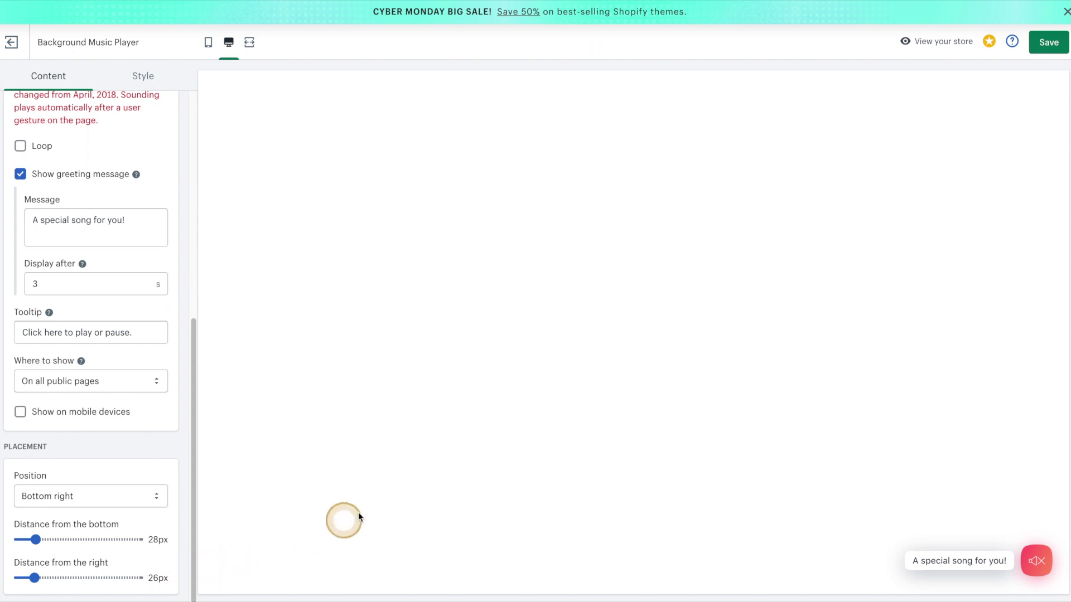
Step: Save the player settings and view the live Distressed Dad Hat page
click(1044, 42)
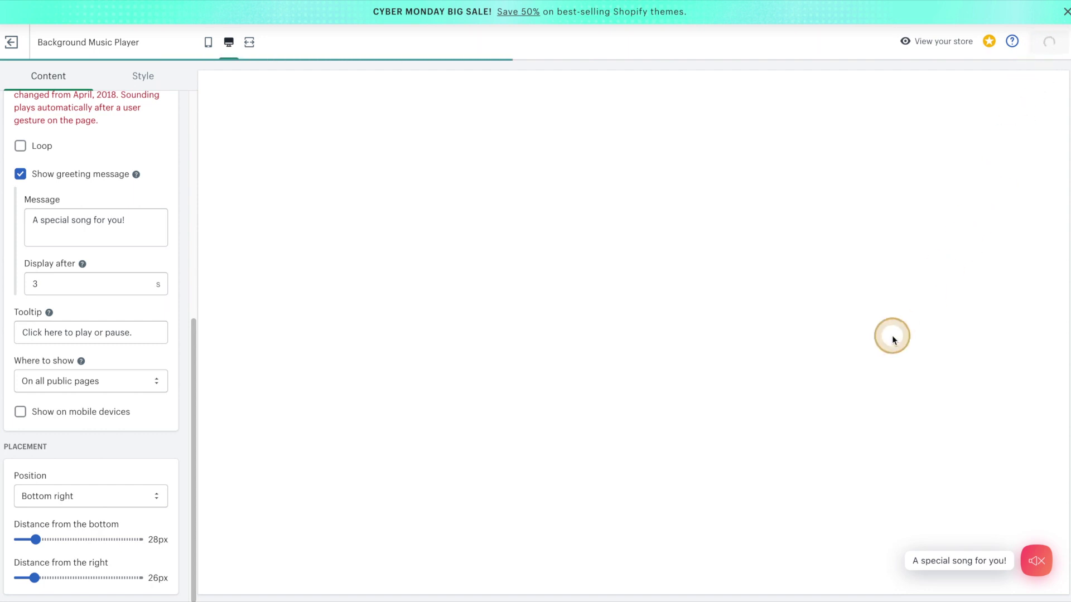
click(845, 321)
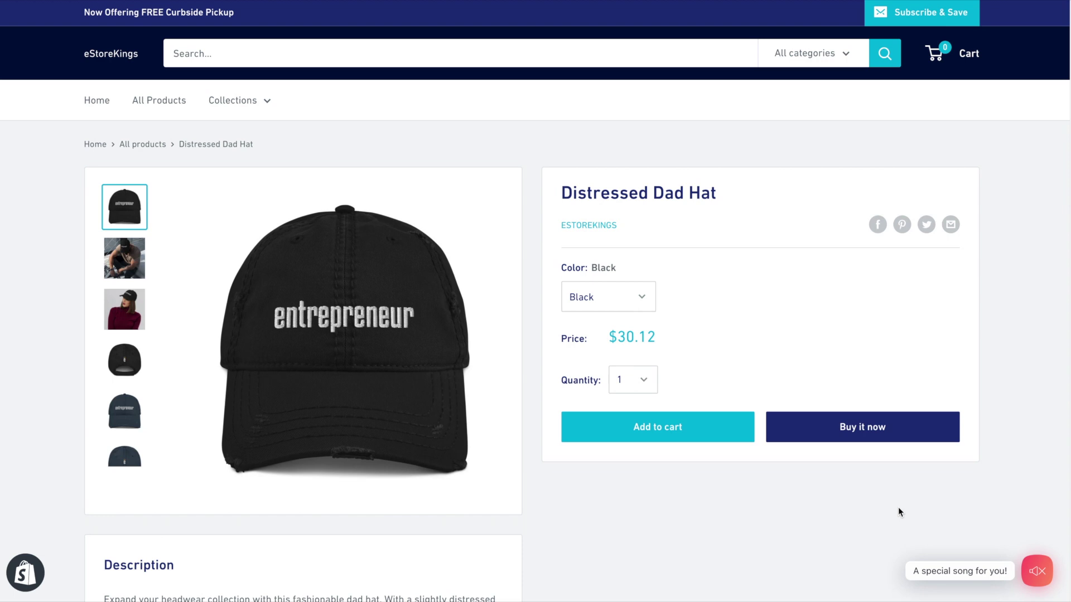
click(1038, 573)
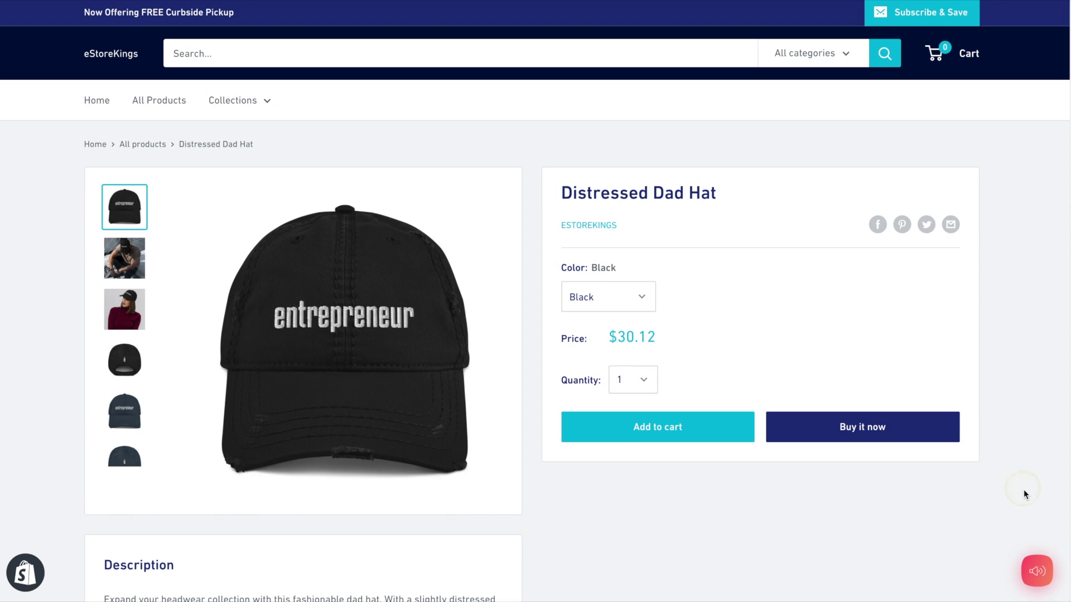
click(1041, 568)
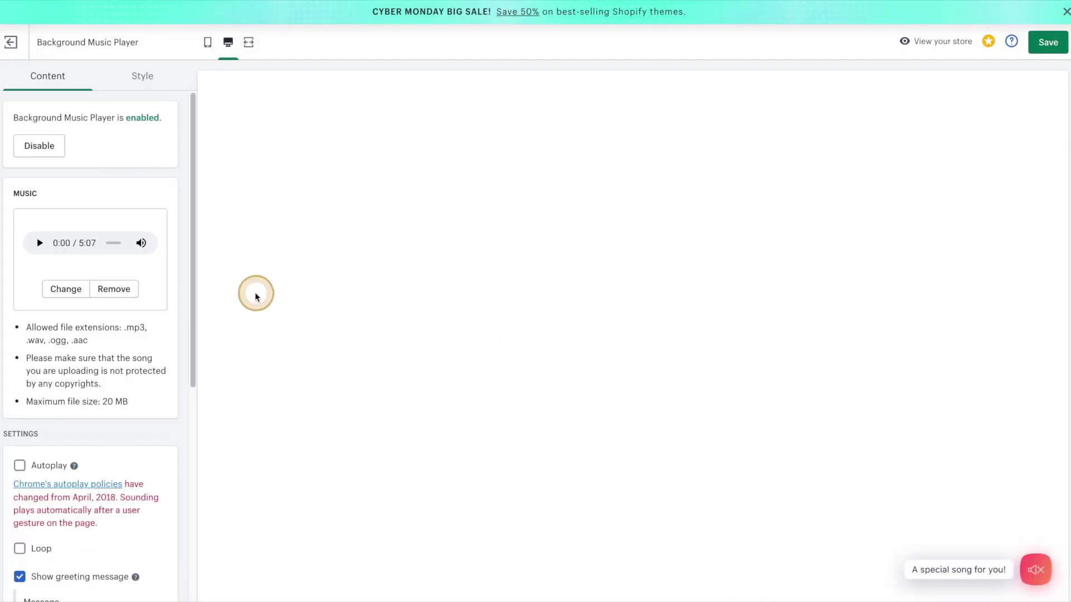
Step: In the Style settings, try the green, lavender and blue preset gradients on the button
click(158, 81)
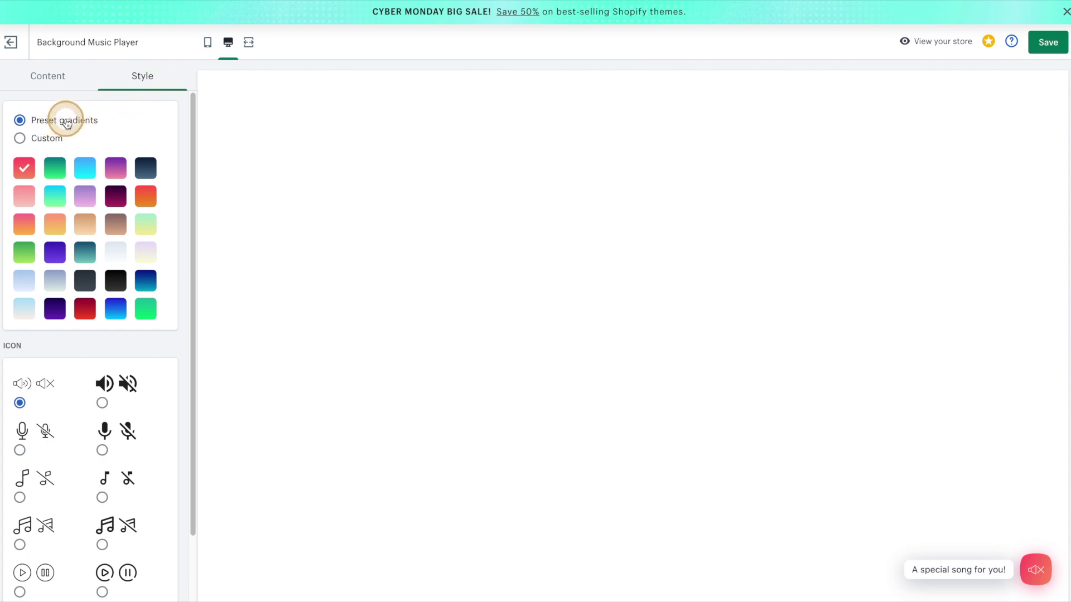
click(58, 169)
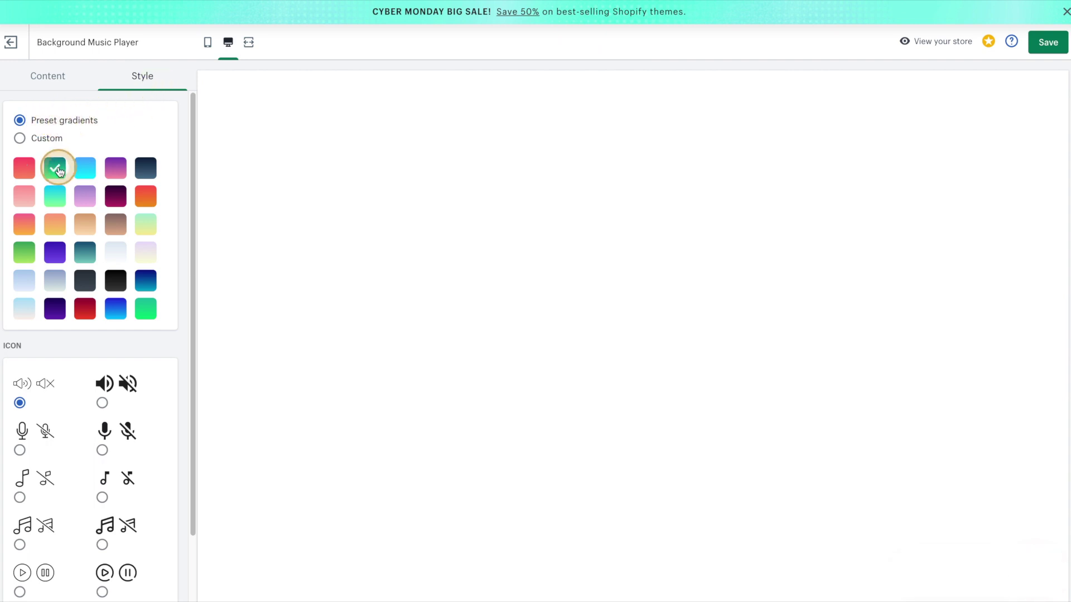
click(81, 197)
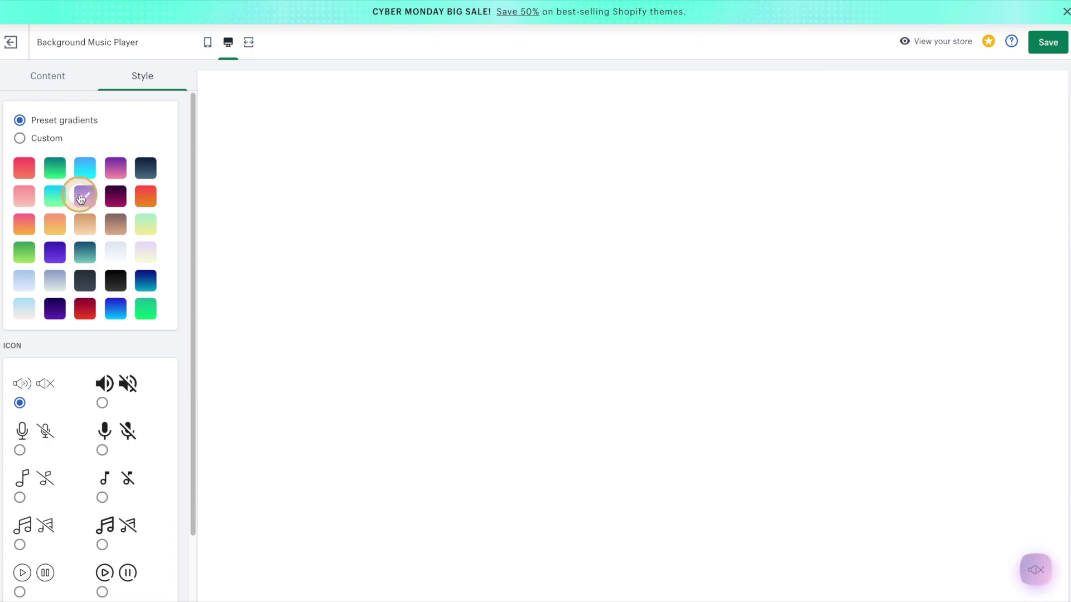
click(114, 310)
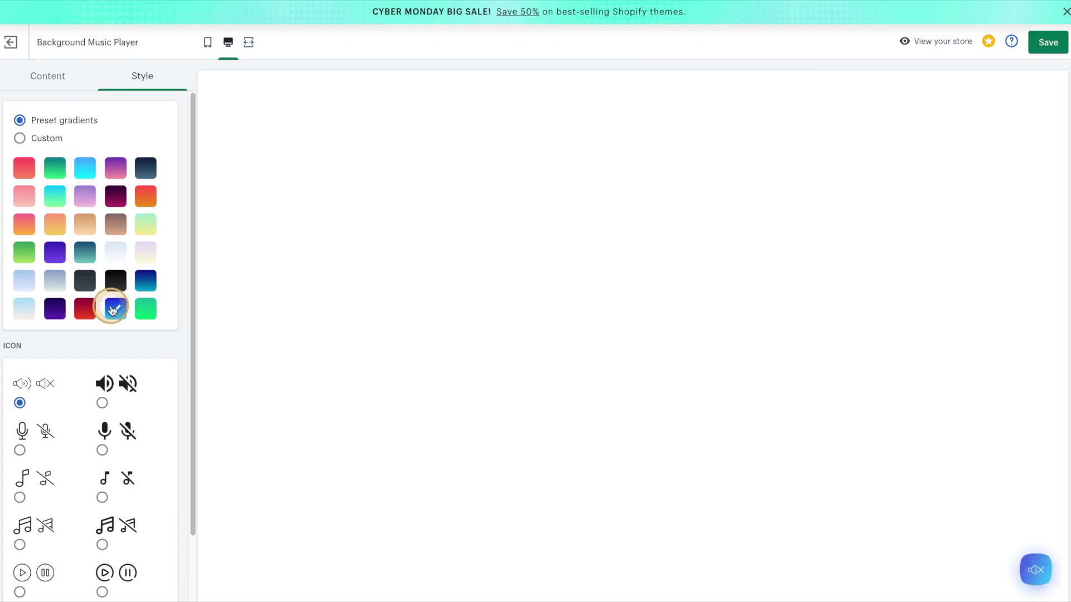
Step: Try custom colours: black button text and a magenta background
click(20, 139)
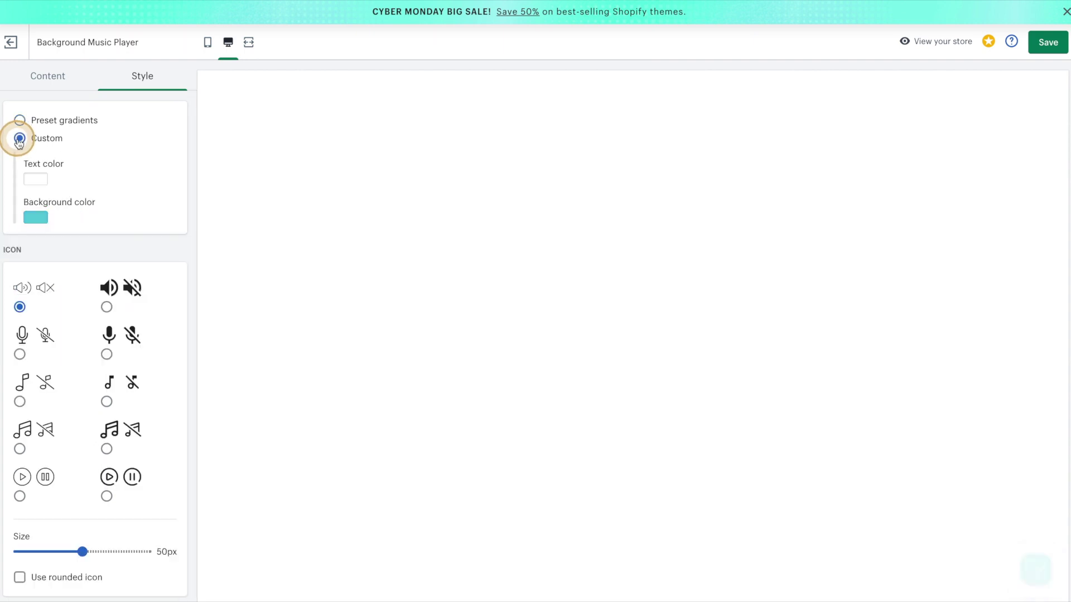
click(42, 178)
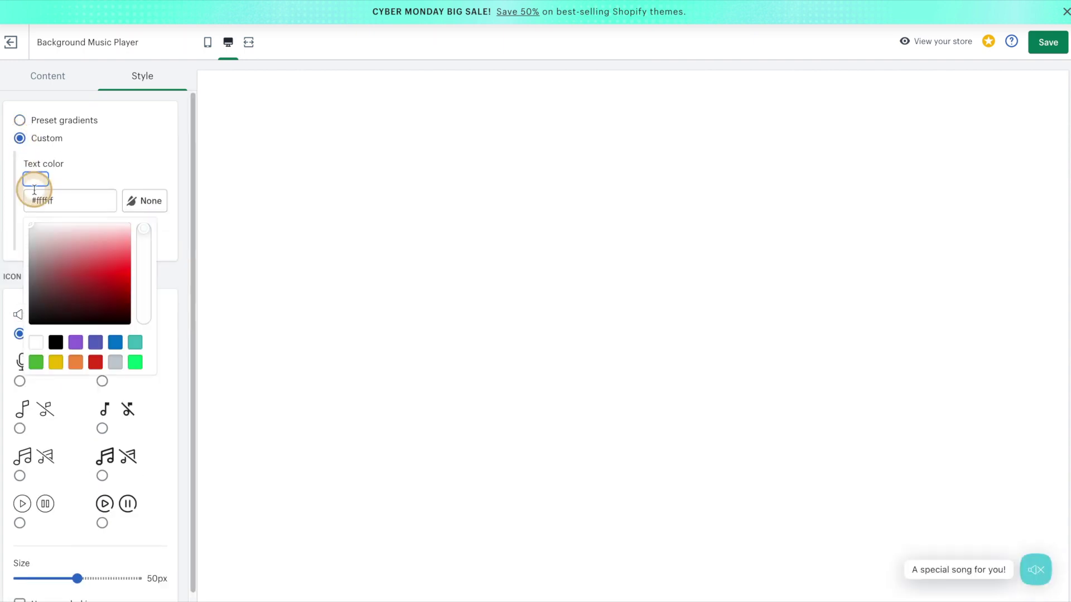
click(55, 342)
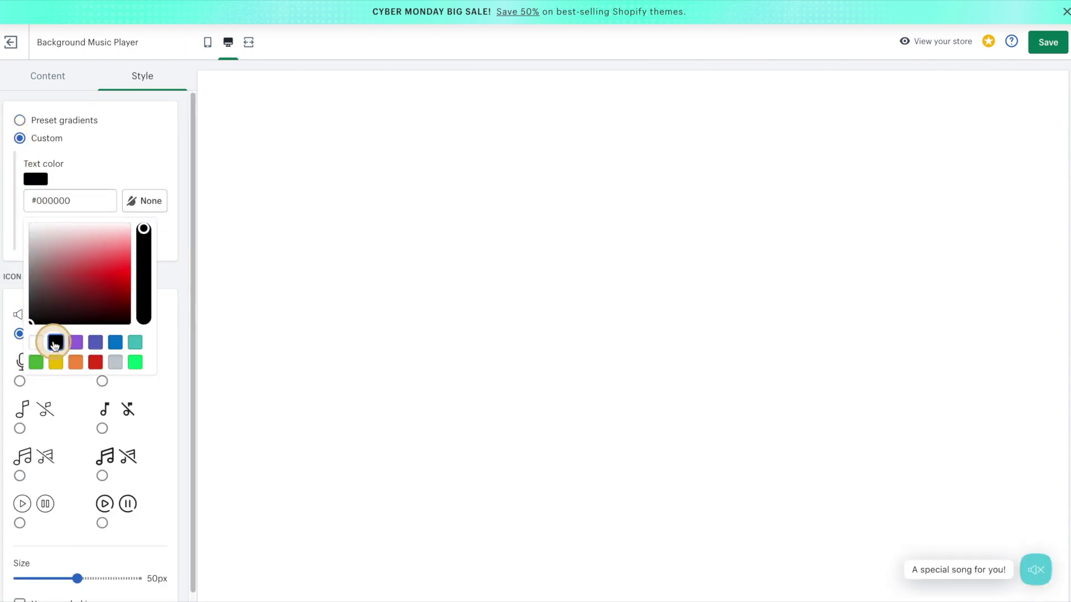
click(163, 232)
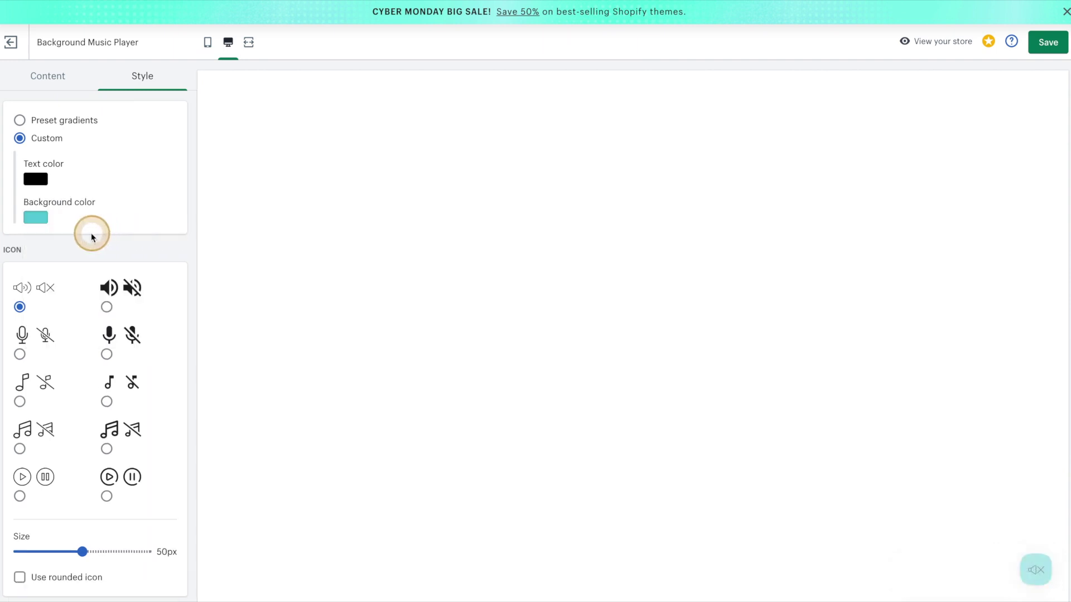
click(30, 219)
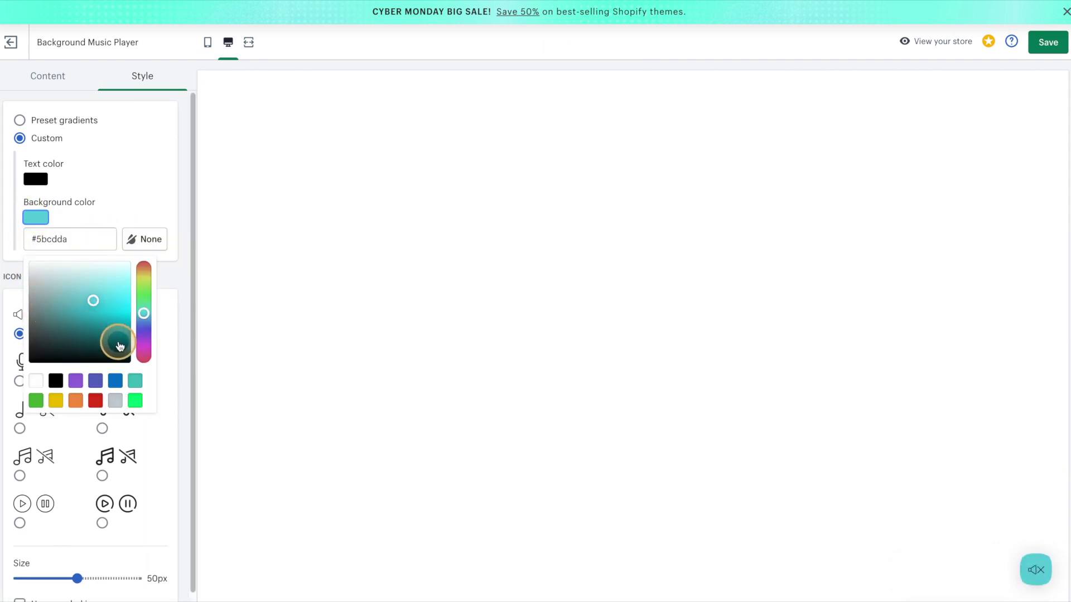
click(140, 349)
click(172, 276)
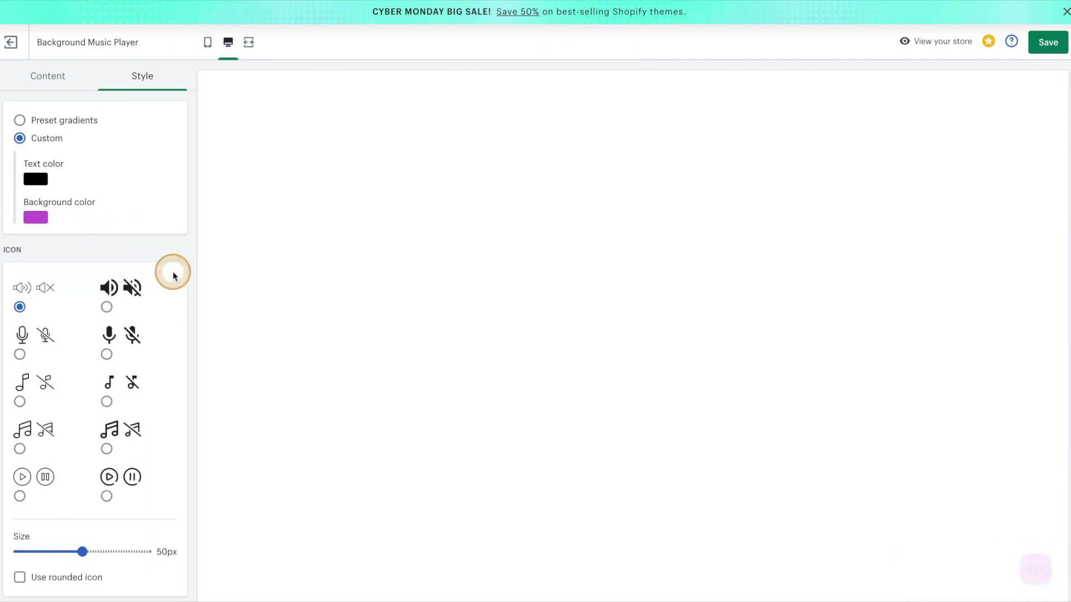
Step: Return to preset gradients and apply the orange-red gradient after trying teal and plum
click(20, 120)
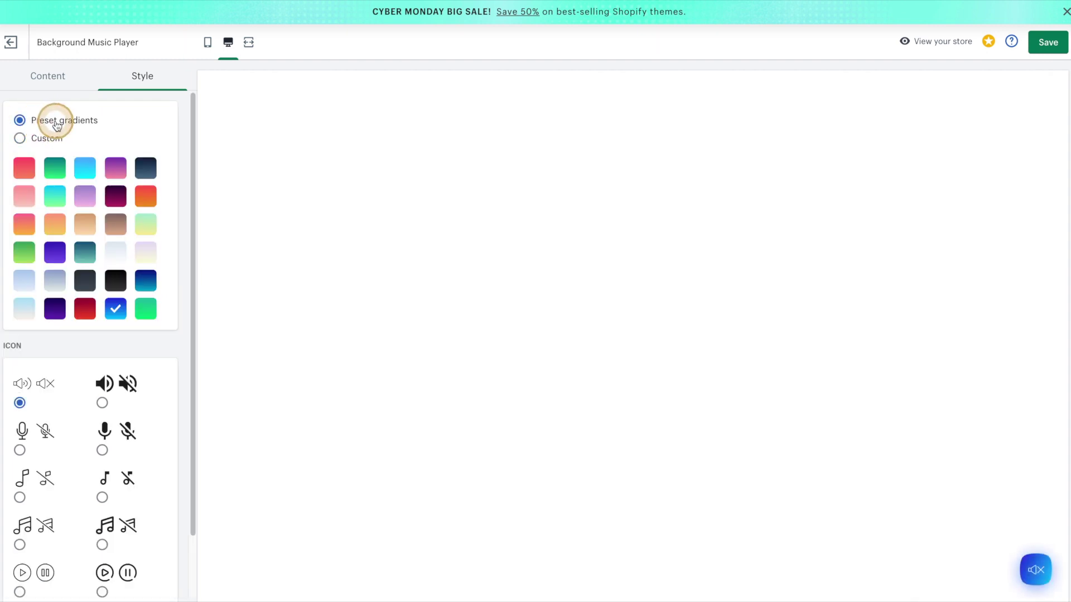
click(55, 196)
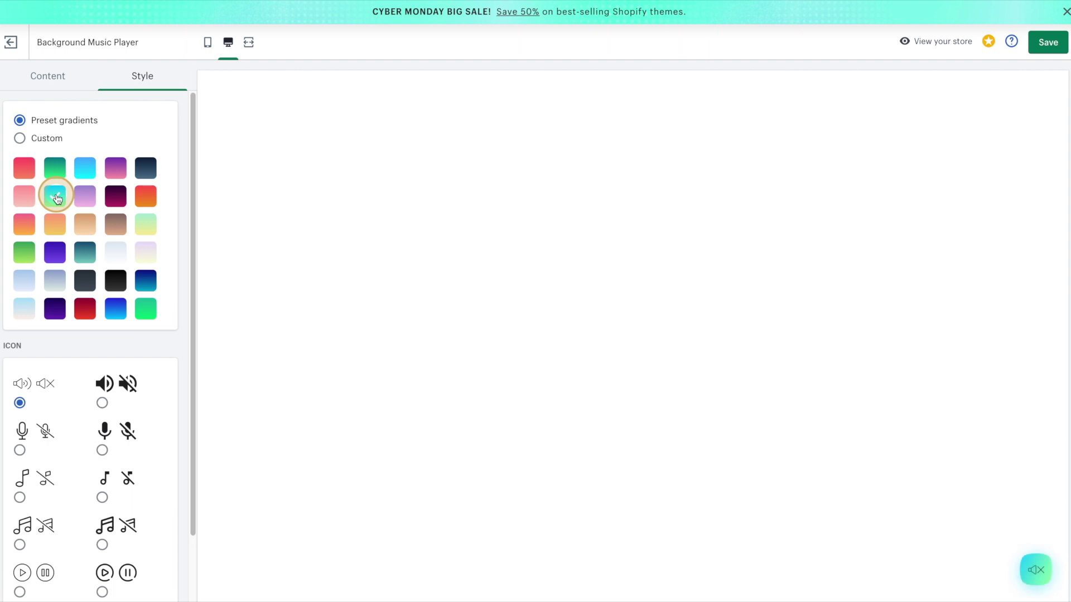
click(115, 196)
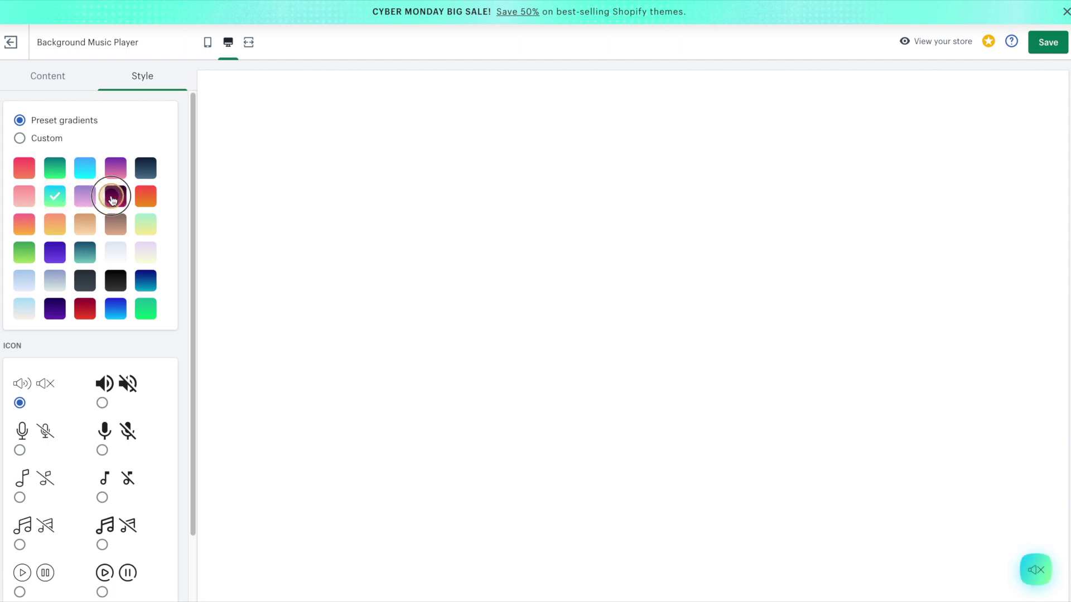
click(147, 198)
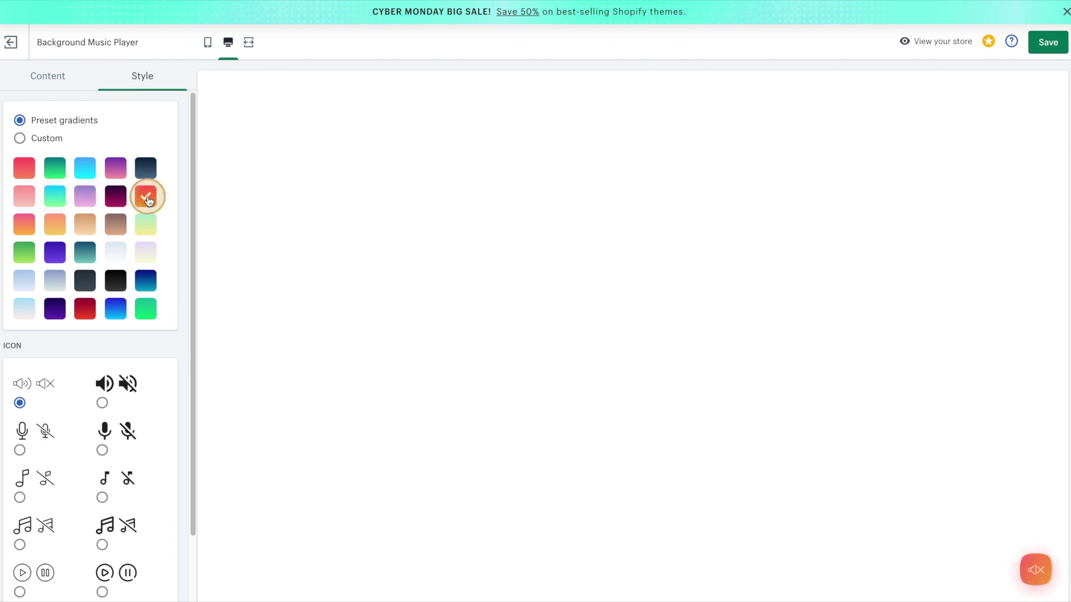
Step: Try the speaker, music-note and play/pause icons, then settle on the bold microphone icon
drag(194, 279, 196, 334)
click(101, 340)
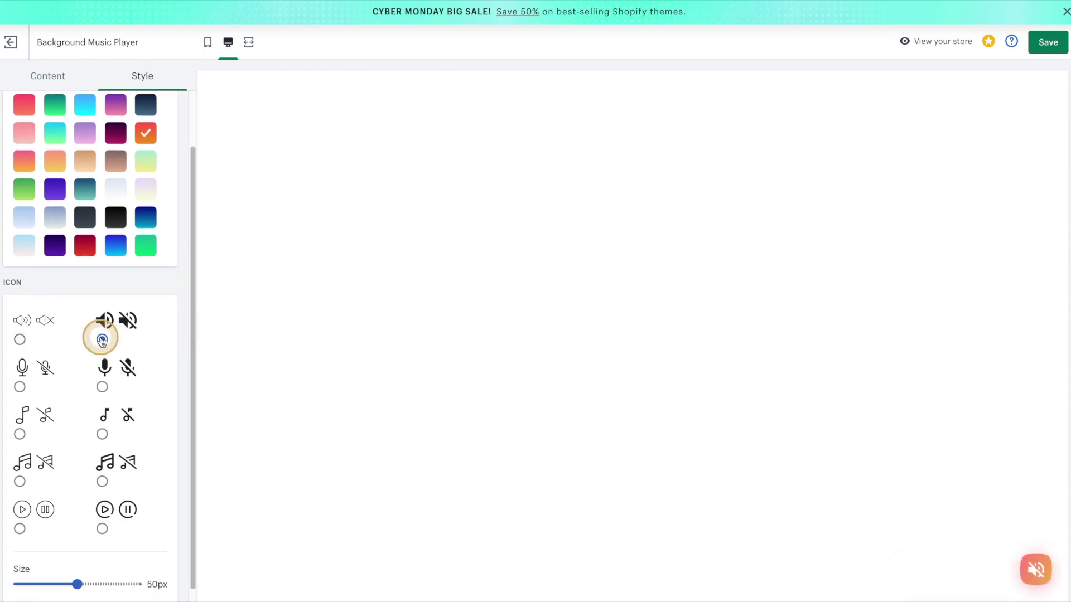
click(102, 387)
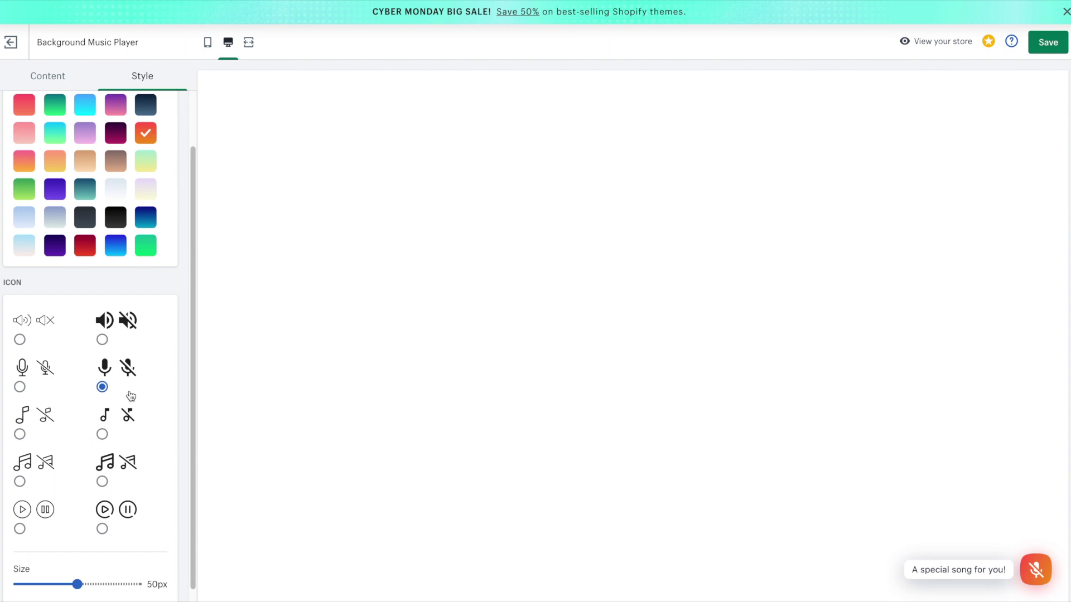
click(102, 434)
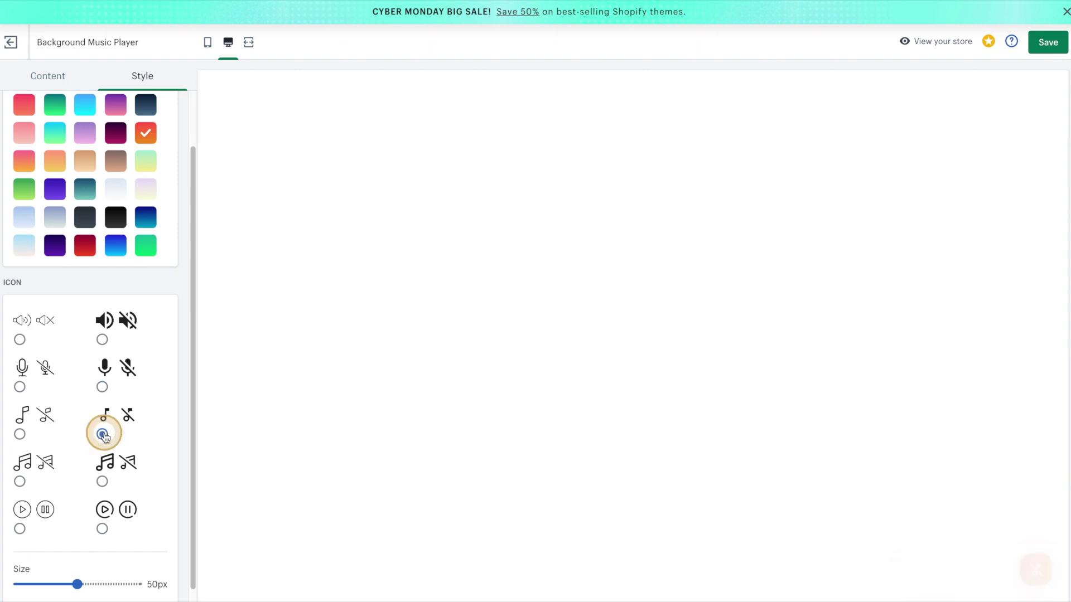
click(105, 467)
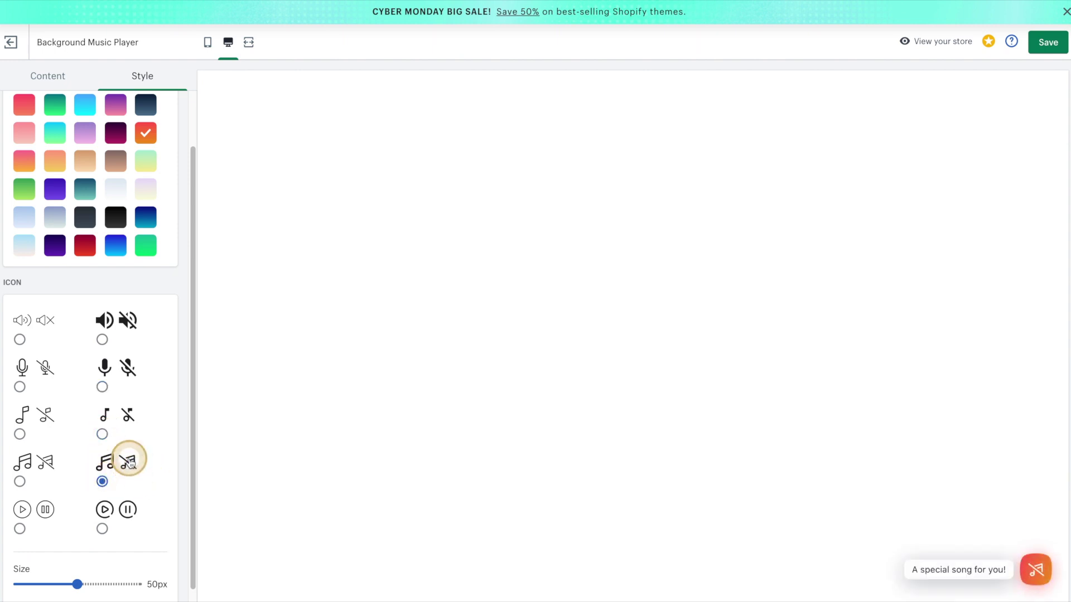
click(102, 385)
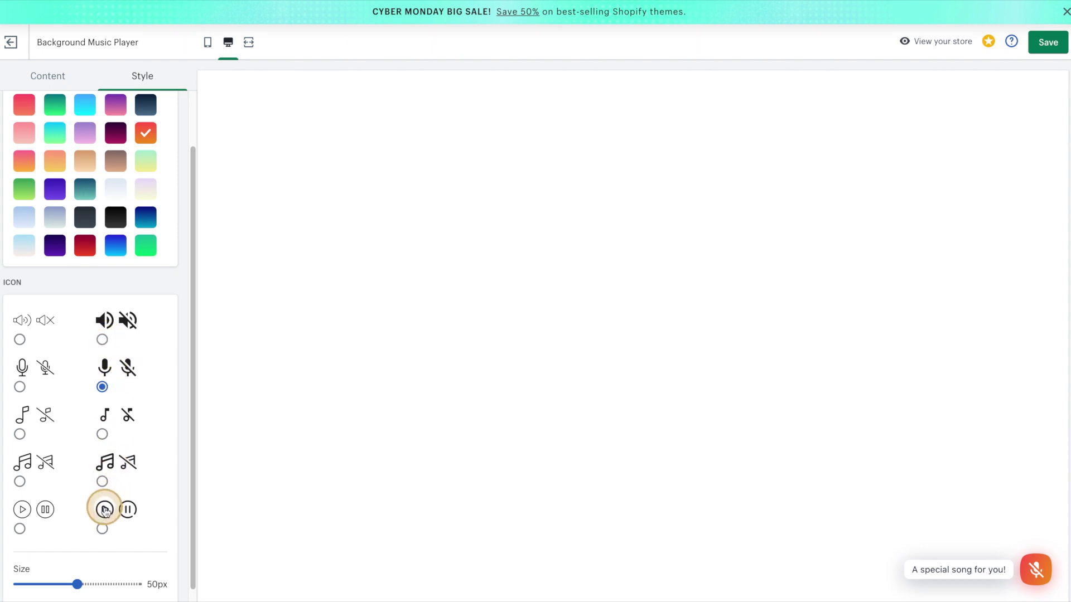
click(103, 529)
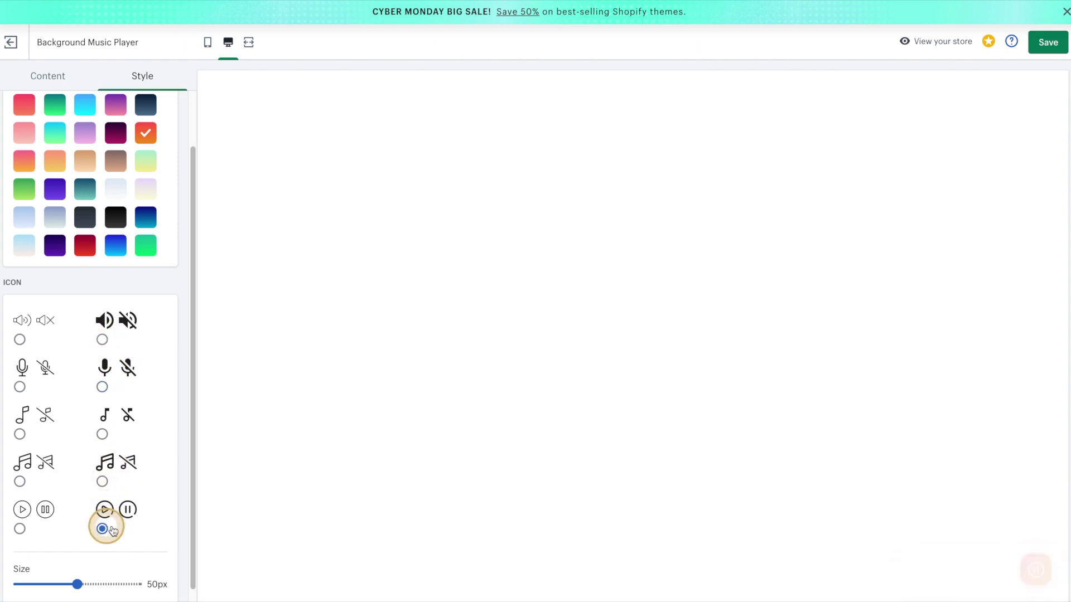
click(102, 386)
scroll(188, 377, down, 1)
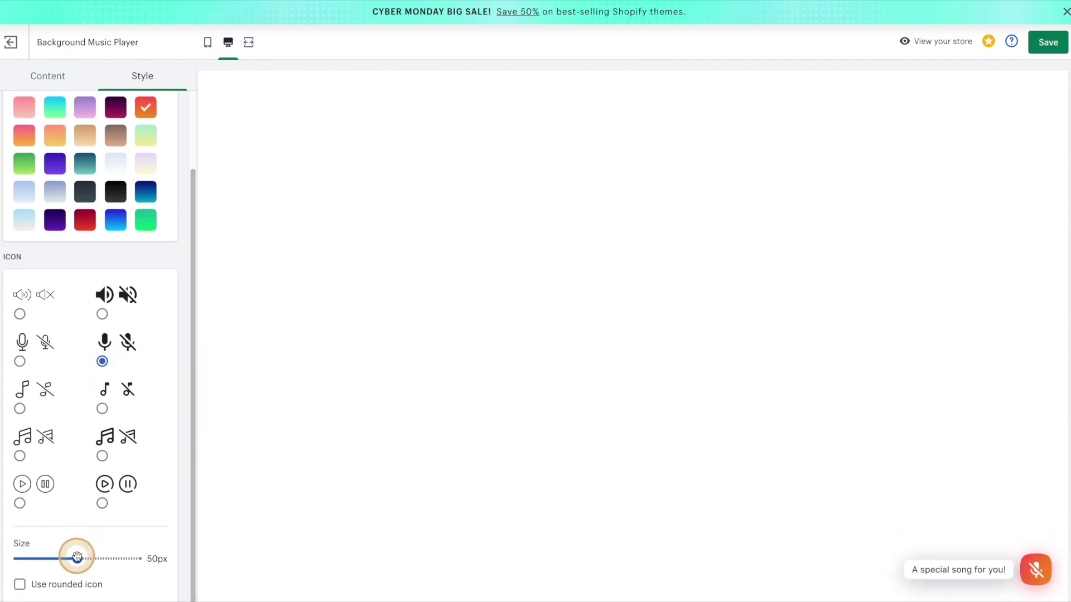
Step: Set the icon size to 47px, tick Use rounded icon, and save the settings
mouse_move(79, 559)
mouse_down()
mouse_move(97, 559)
mouse_move(74, 559)
mouse_up()
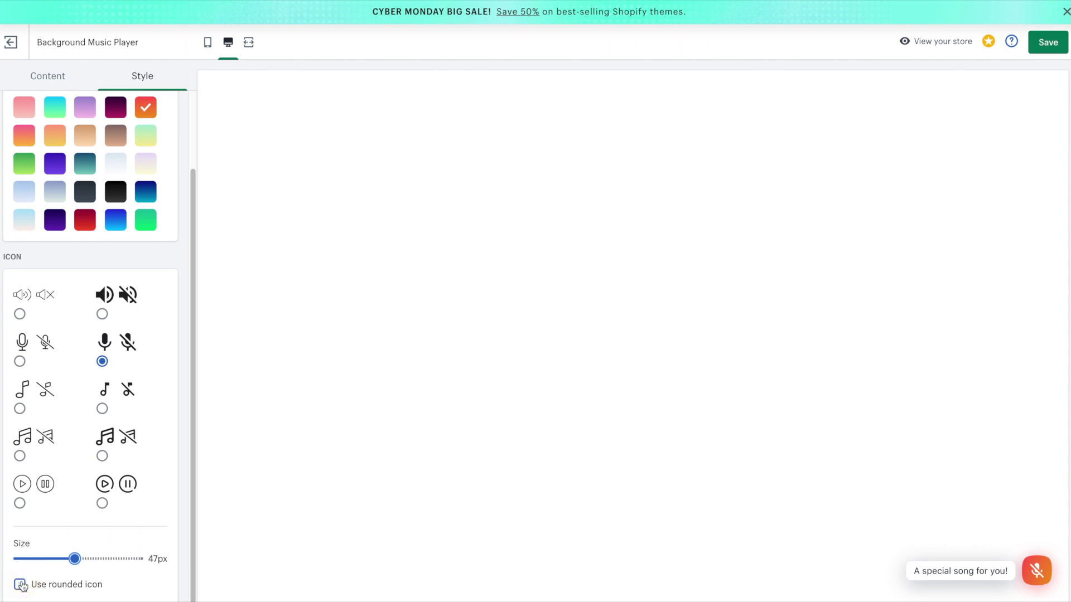
click(20, 584)
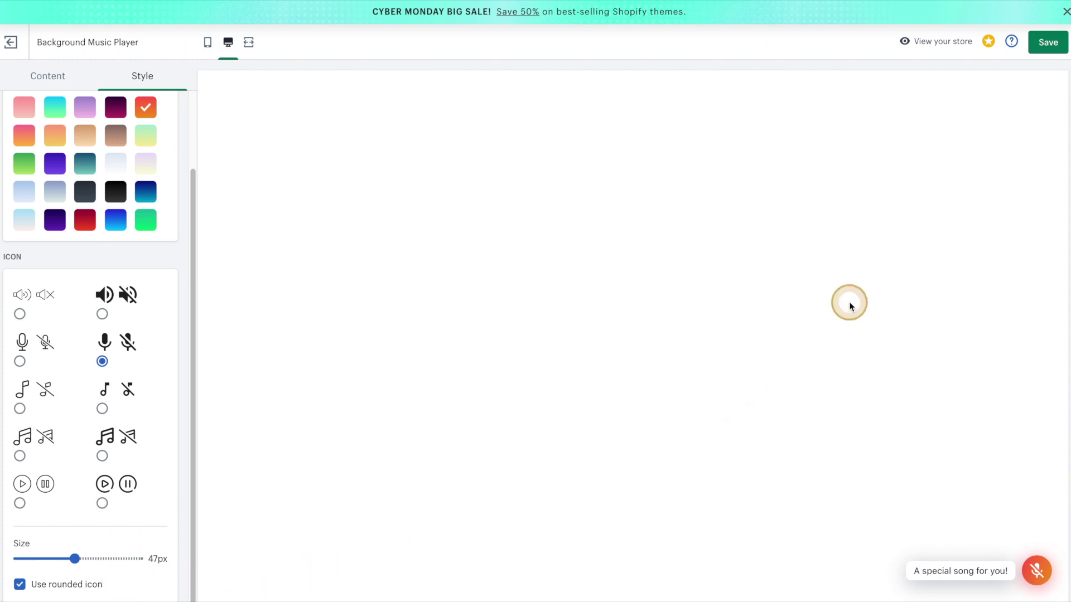
click(1048, 42)
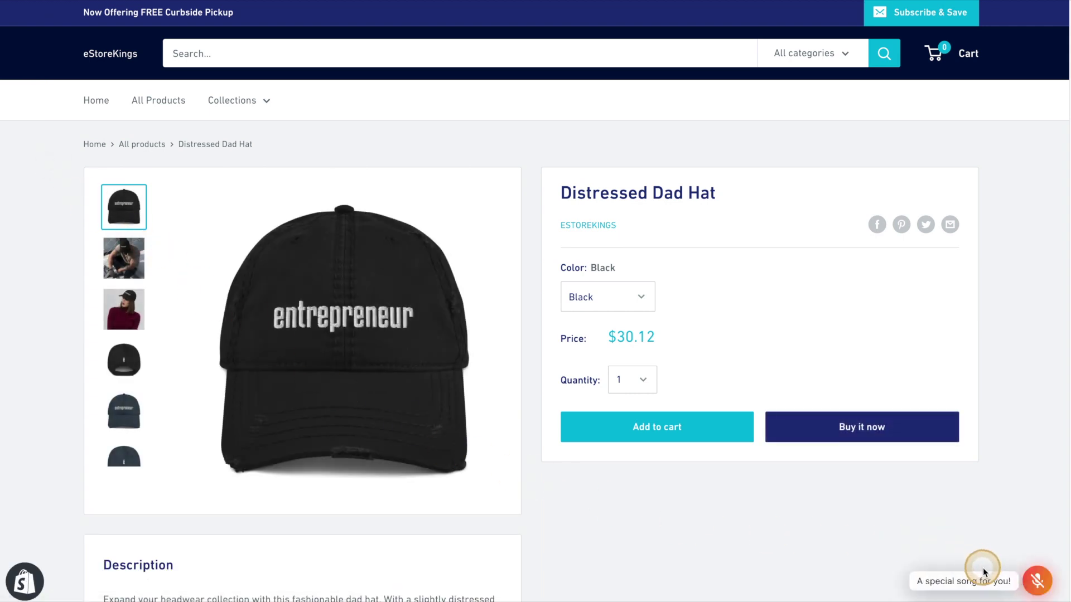
Step: Play and then pause the round orange microphone button on the Distressed Dad Hat page
click(1038, 585)
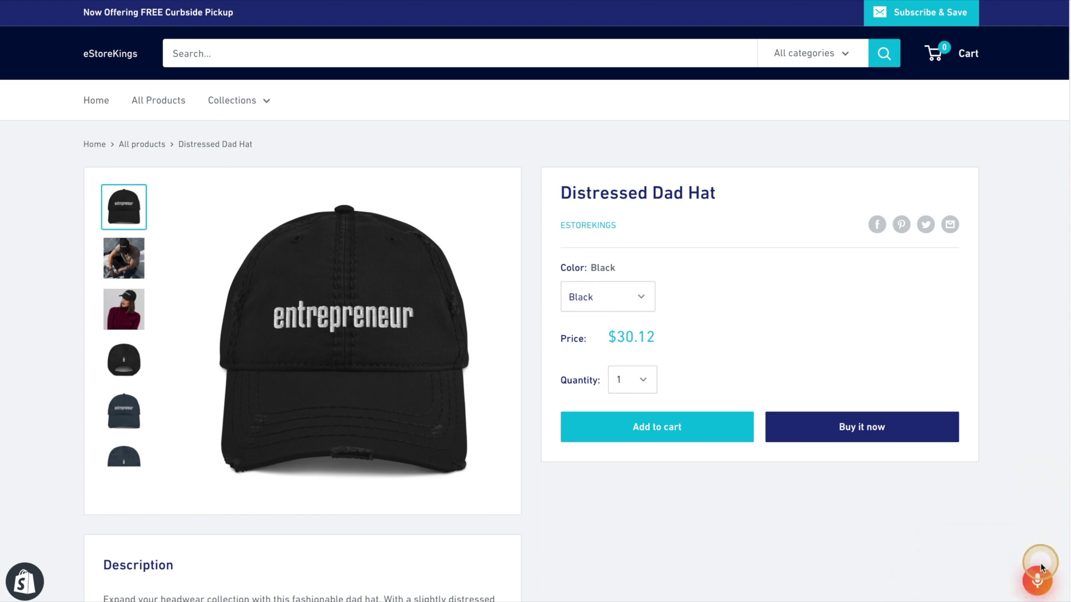
click(1037, 581)
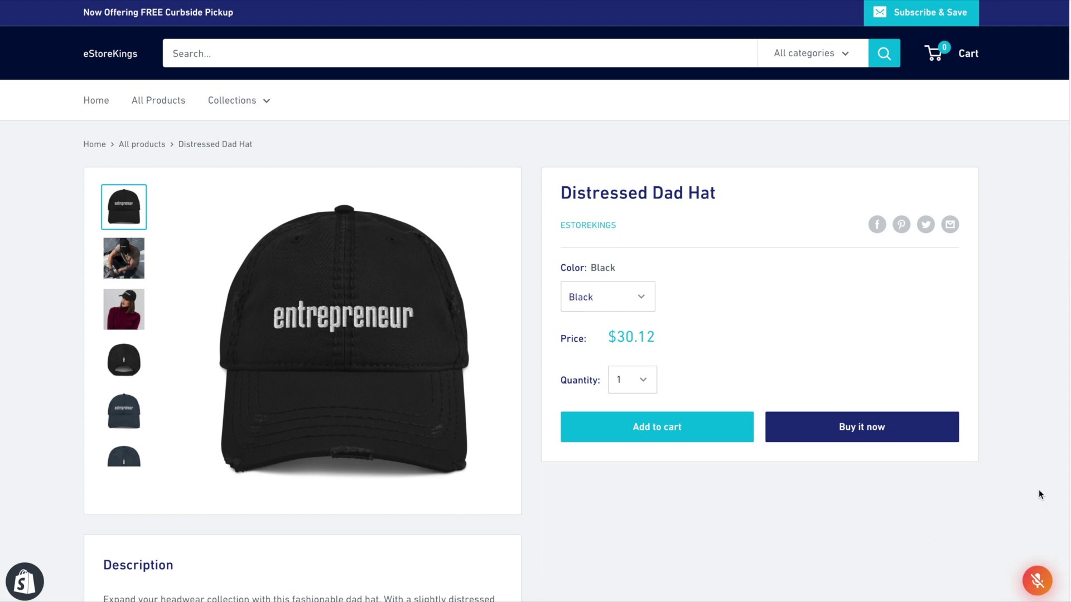